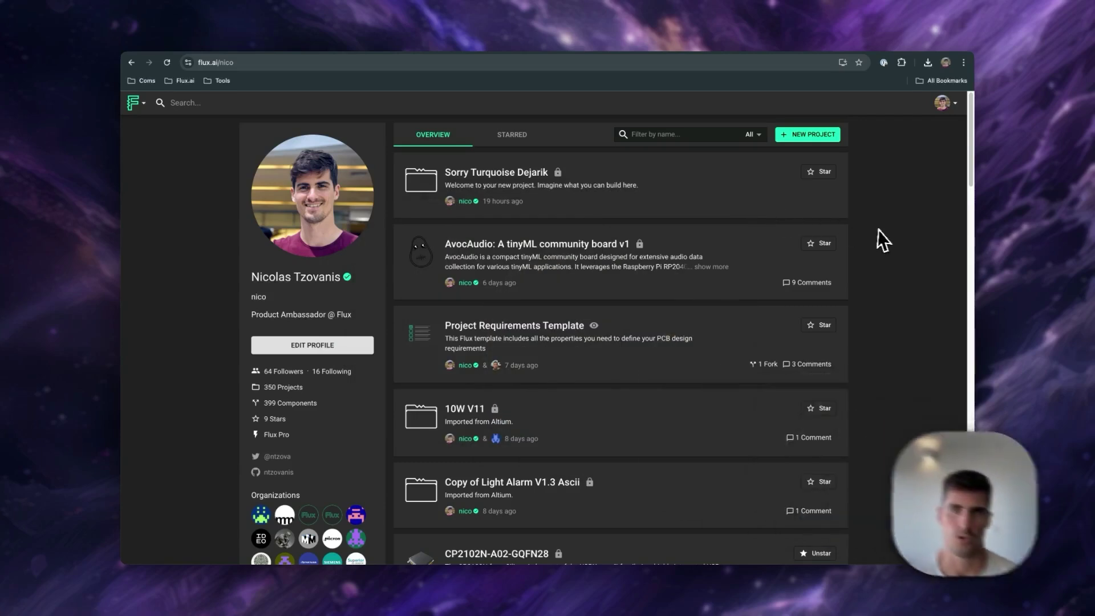
Scroll through the copilot thread's Mermaid block diagram and component descriptions.
scroll(883, 228, "down", 1)
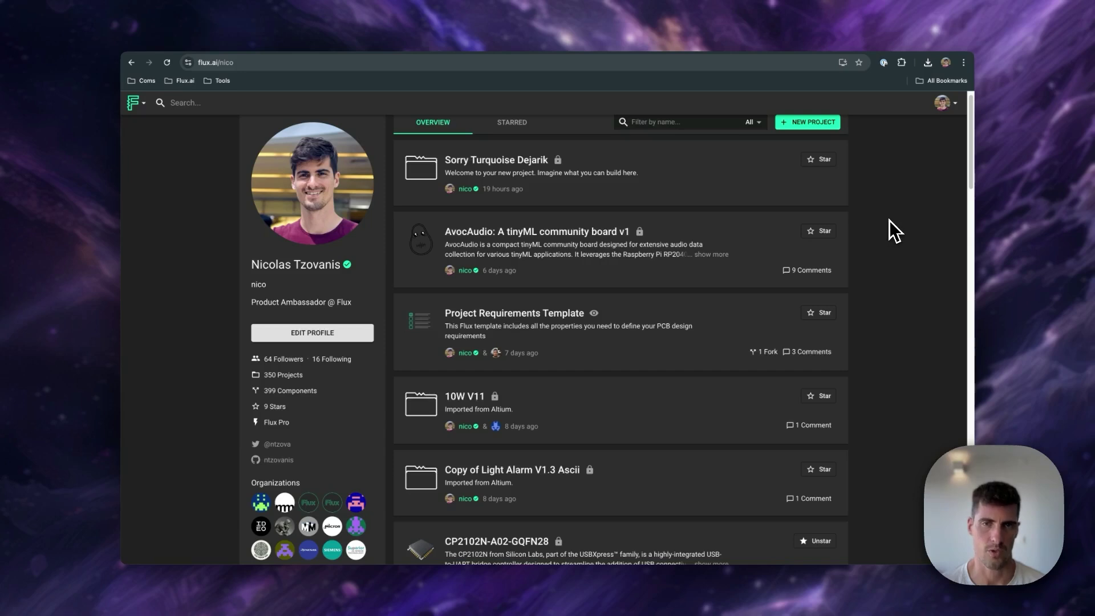
scroll(888, 221, "down", 3)
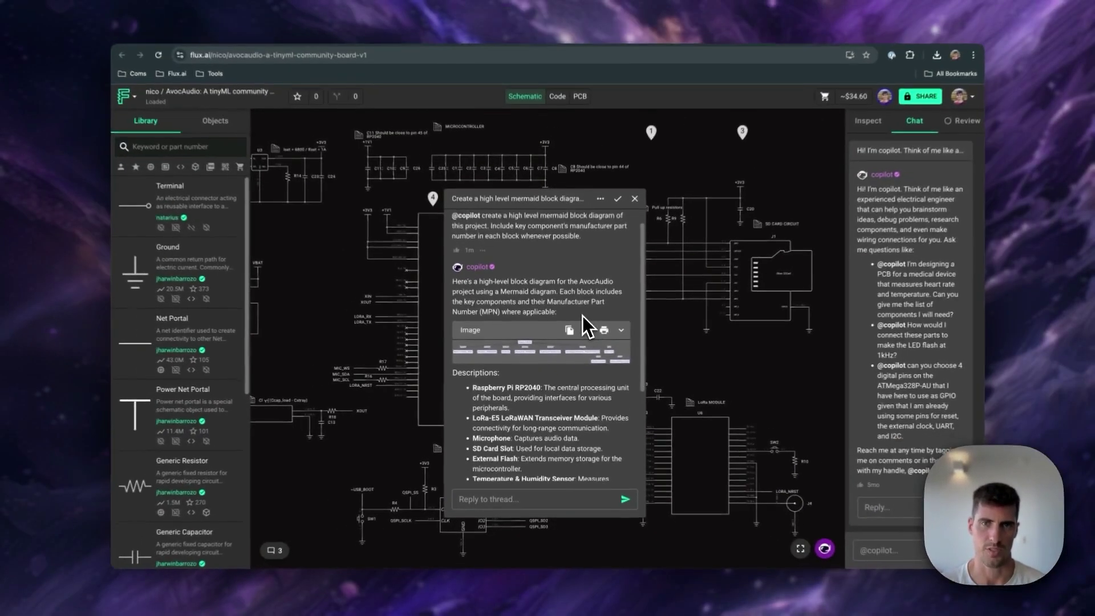
Widen the part library panel so each part shows its MPN, stock and price.
scroll(625, 253, "down", 2)
scroll(581, 317, "down", 1)
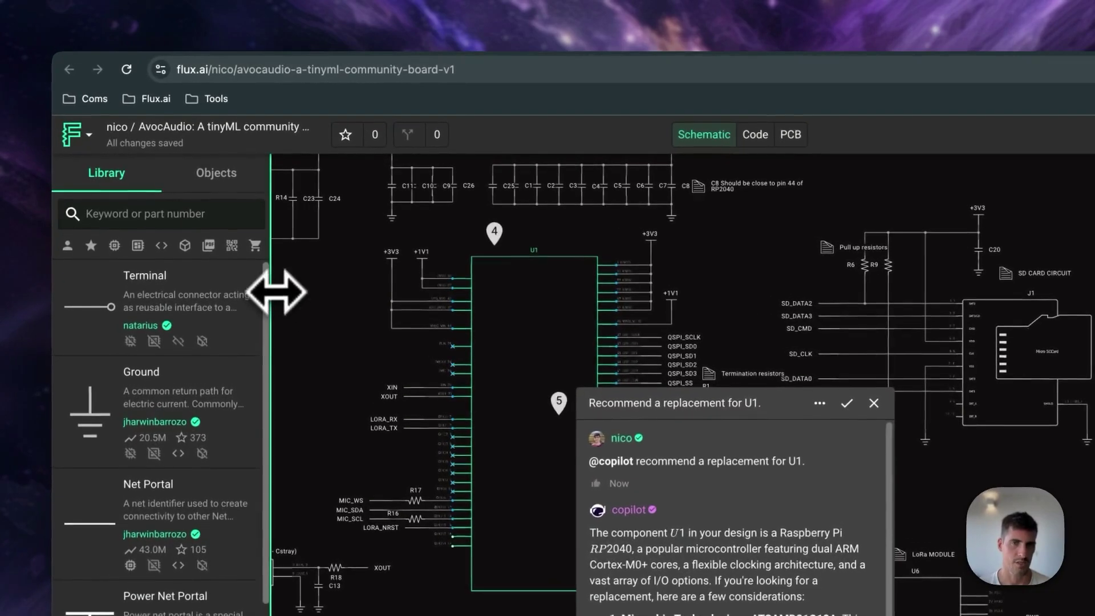
left_click_drag(258, 201, 305, 200)
left_click_drag(350, 292, 460, 291)
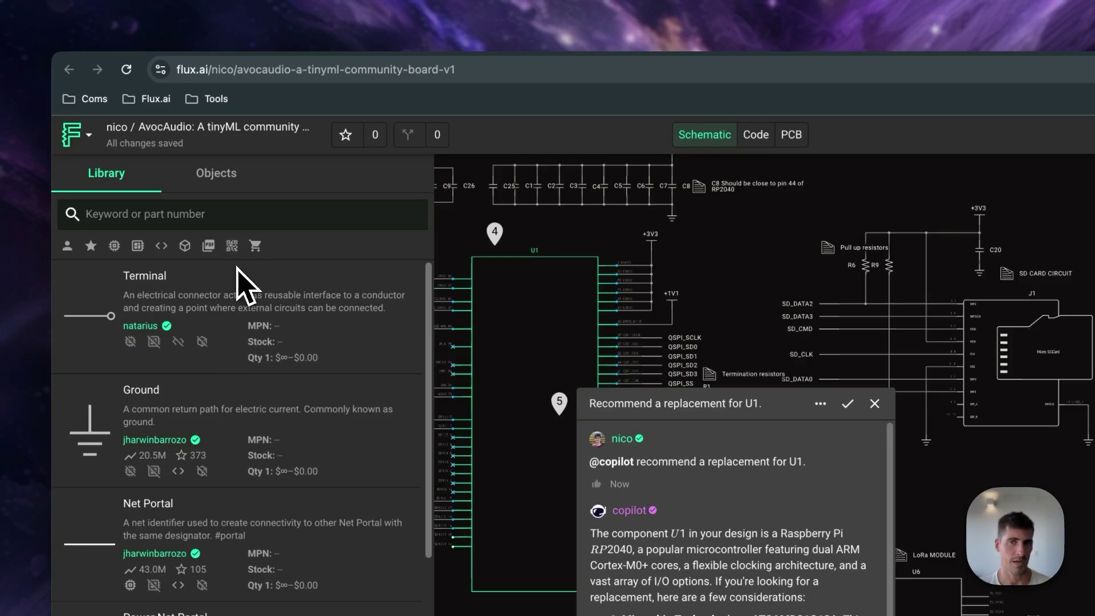
Search the library for jlcpcb+df40c and drag the DF40C-100DS connector into the schematic.
left_click(221, 215)
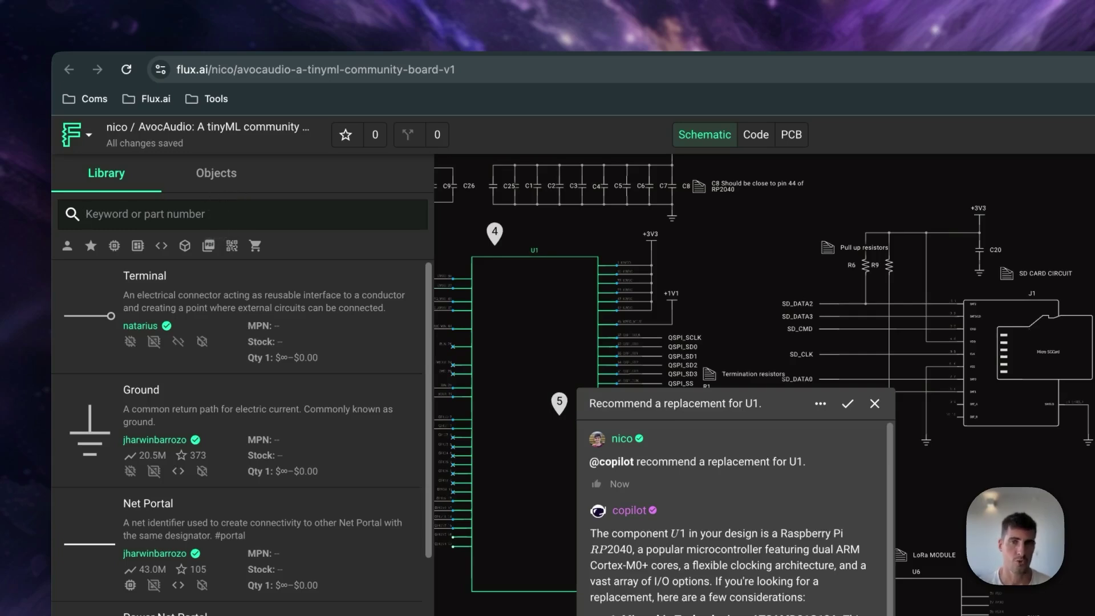
type("j")
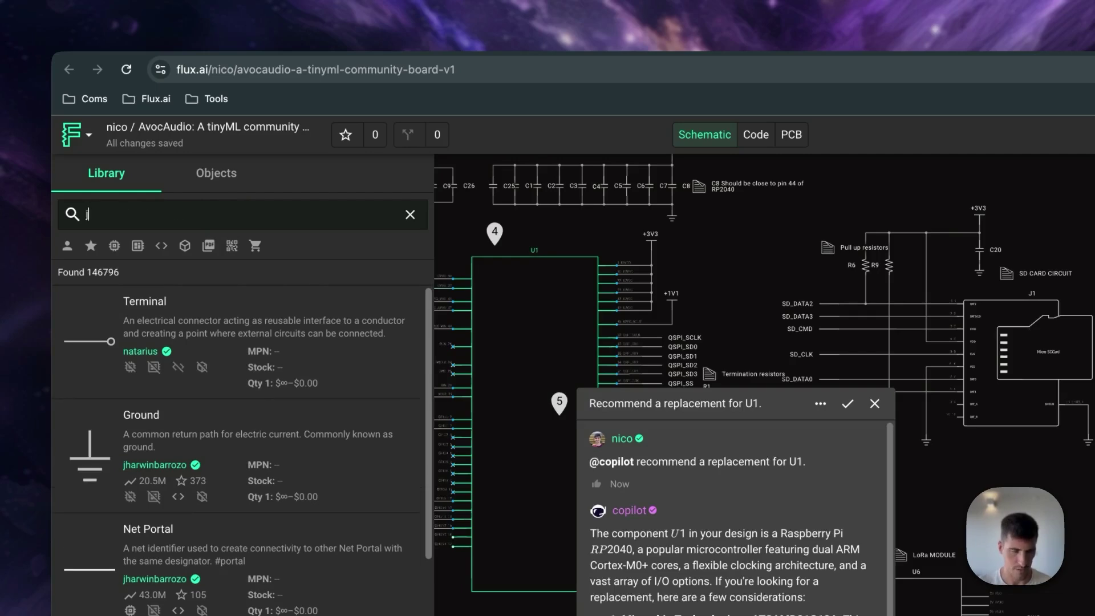
type("lcpcb")
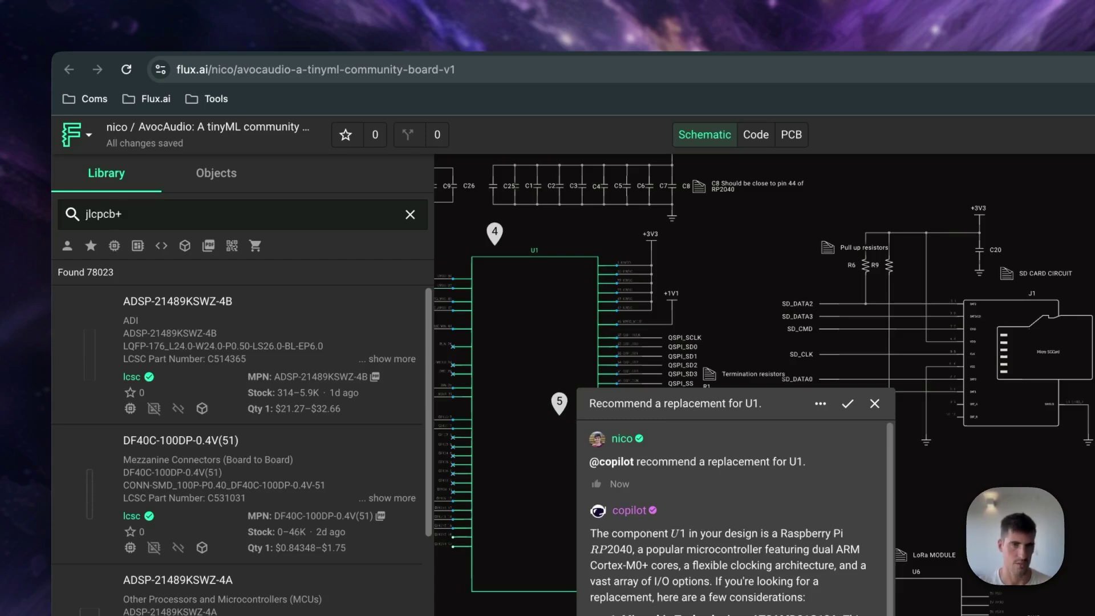
type("+df40c")
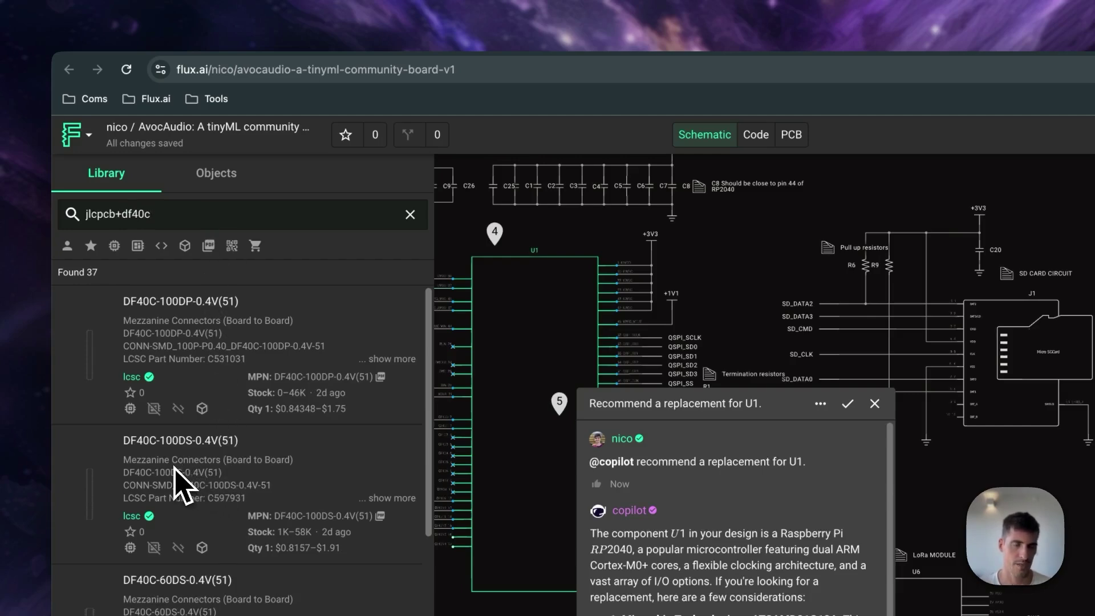
left_click_drag(163, 457, 1066, 311)
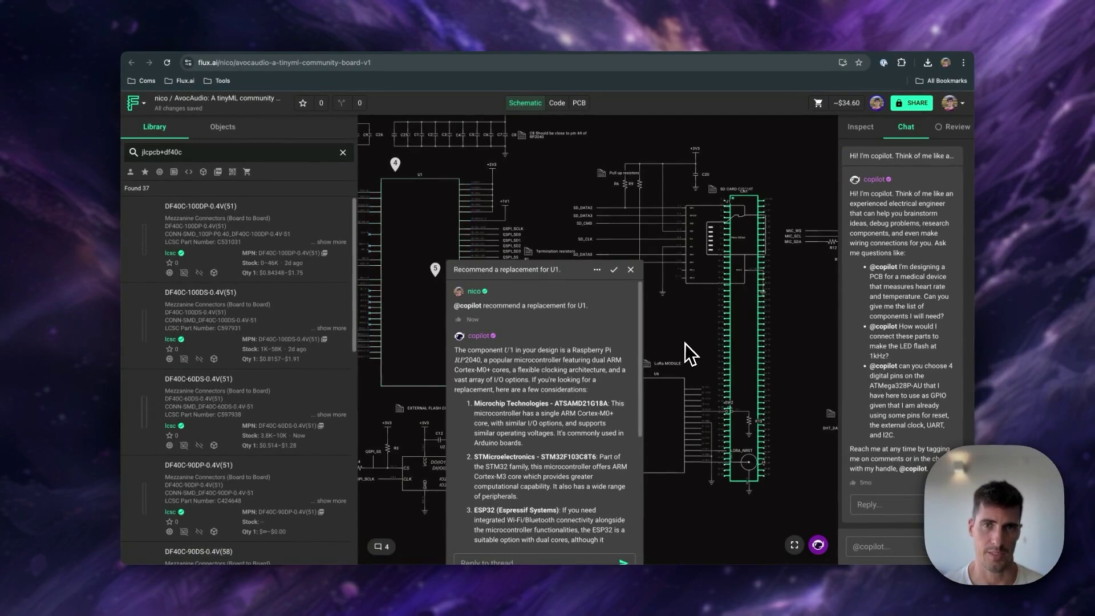
scroll(685, 343, "down", 1)
scroll(578, 301, "down", 5)
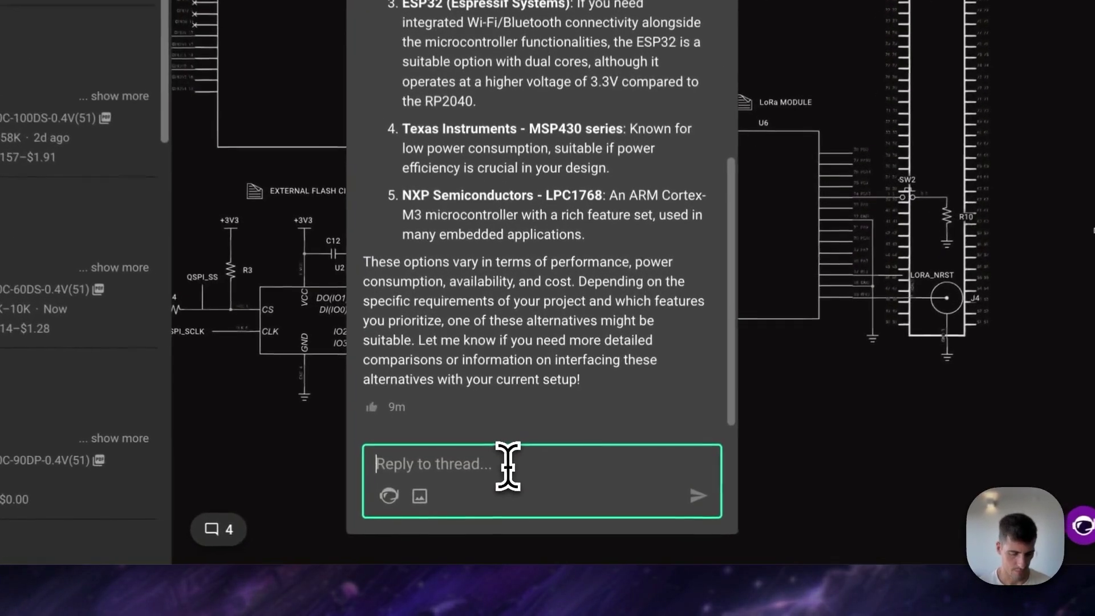
type("@")
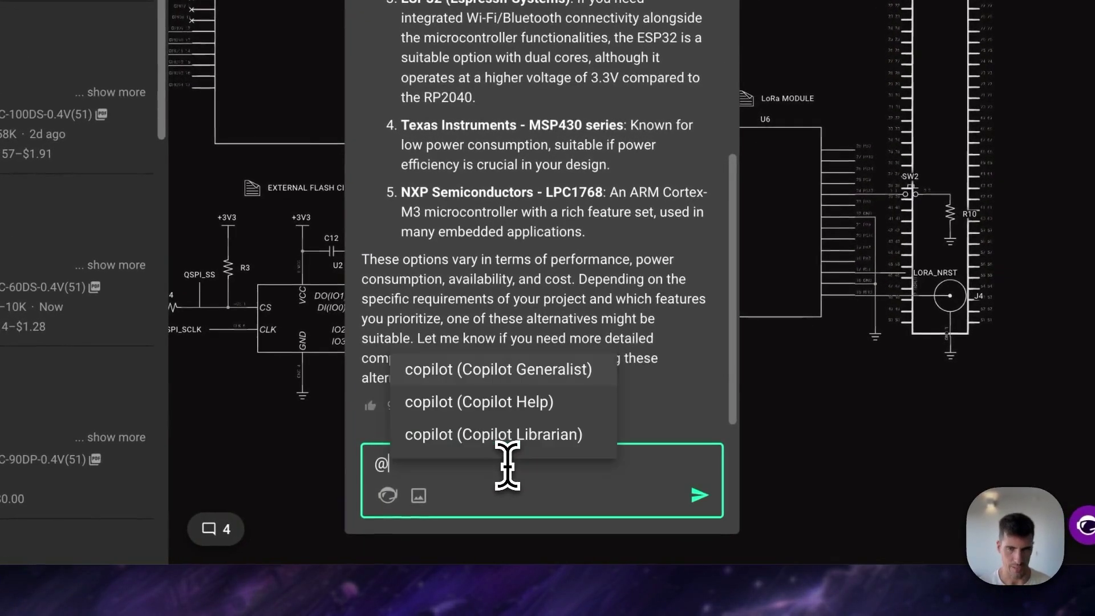
type("copilot")
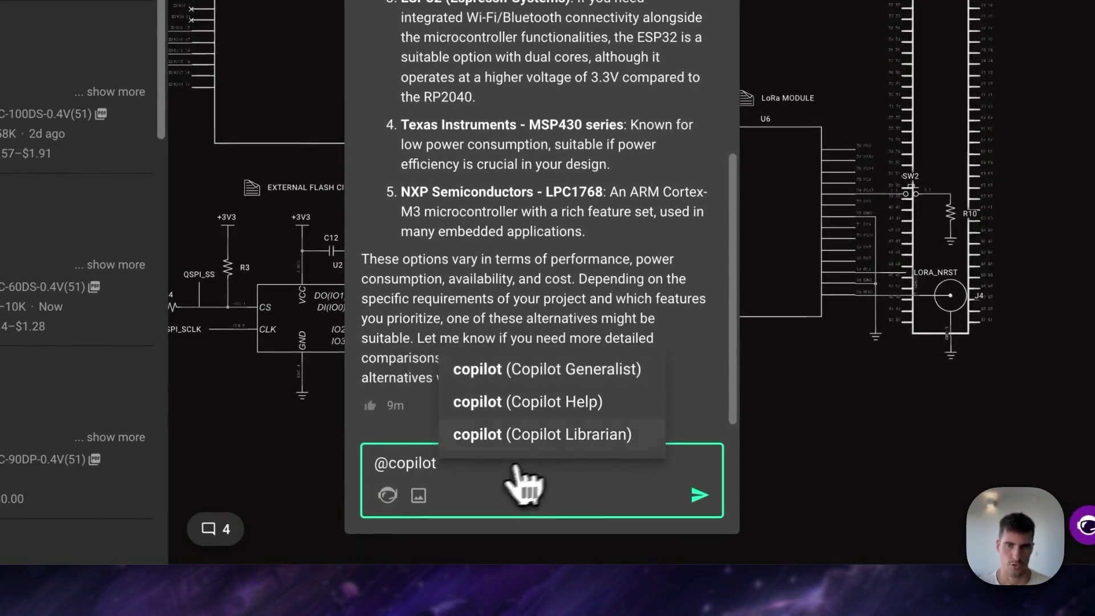
left_click(593, 400)
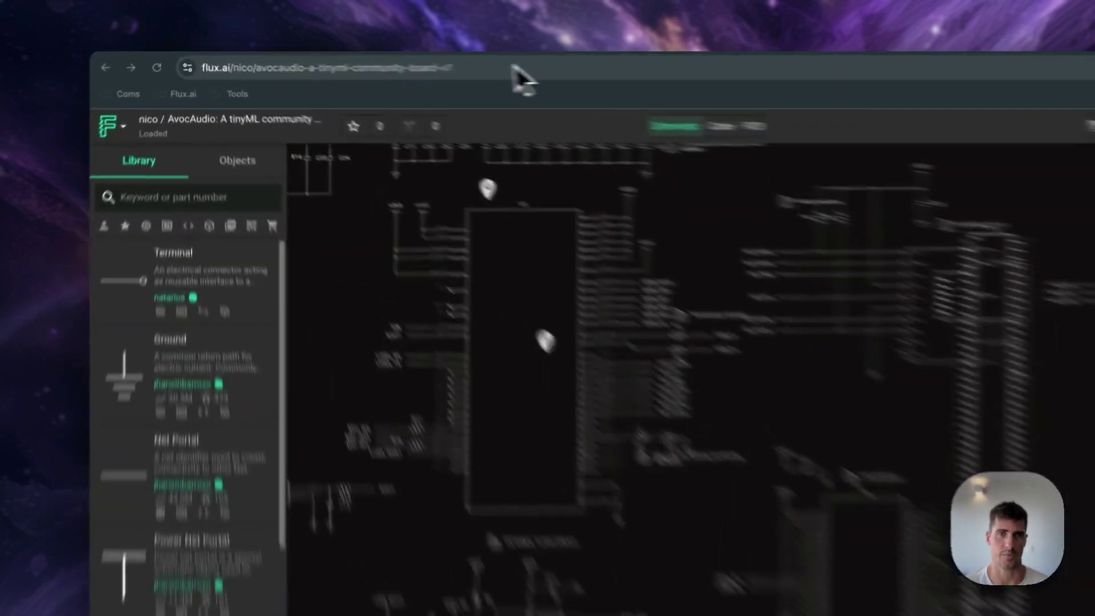
left_click(387, 63)
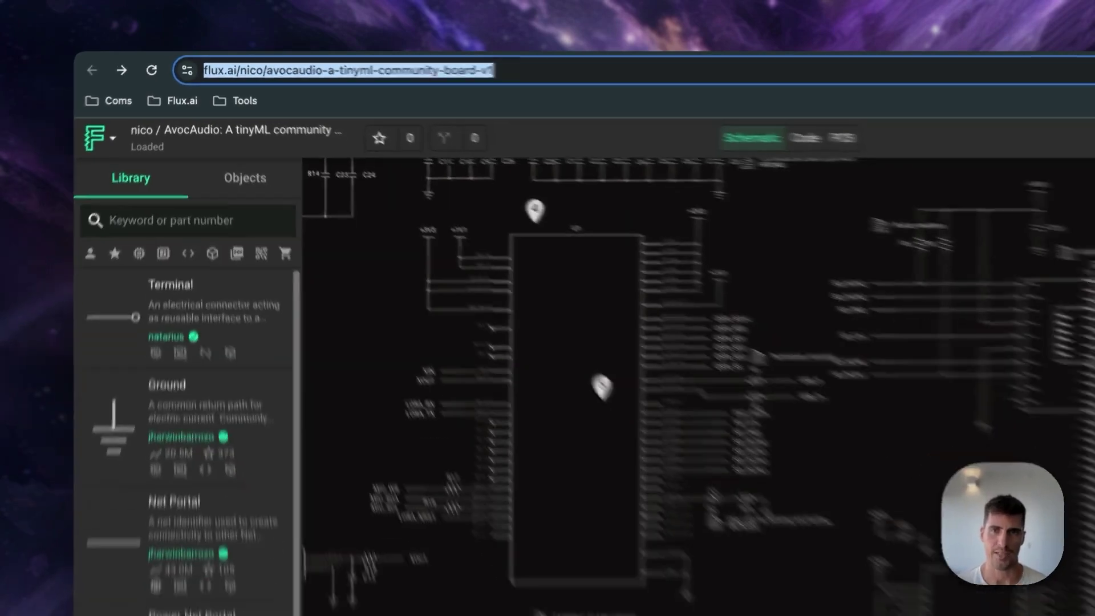
left_click(913, 103)
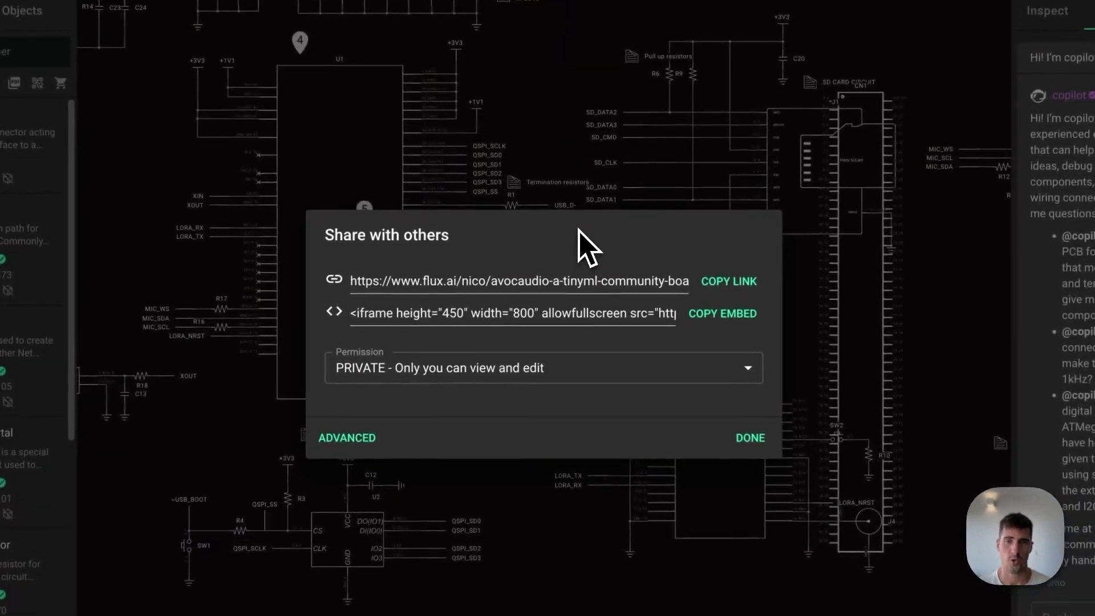
left_click(368, 441)
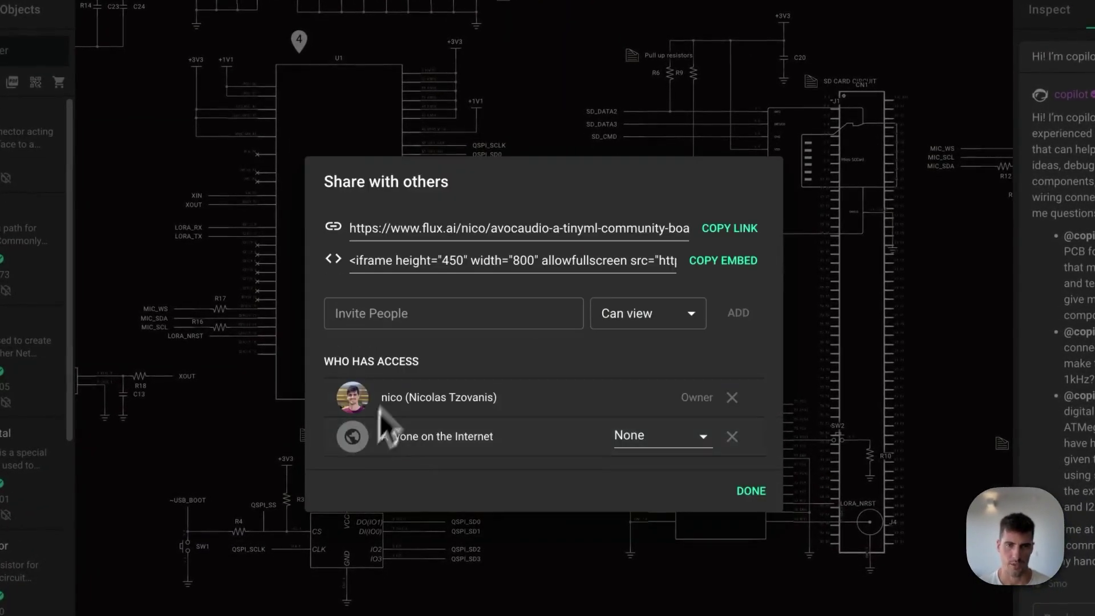
left_click(373, 324)
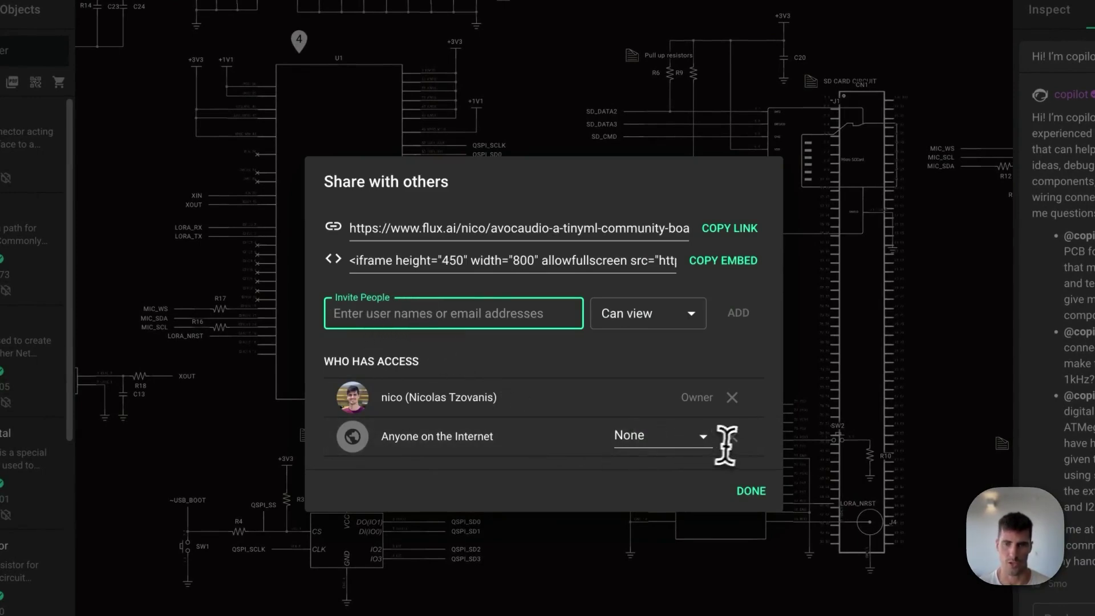
left_click(705, 440)
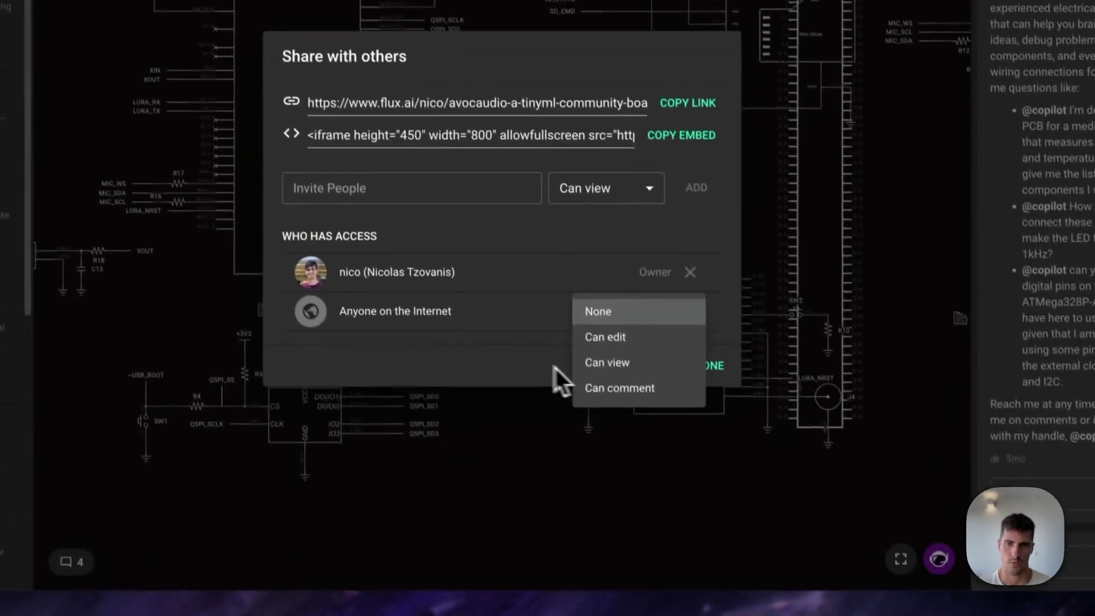
left_click(651, 509)
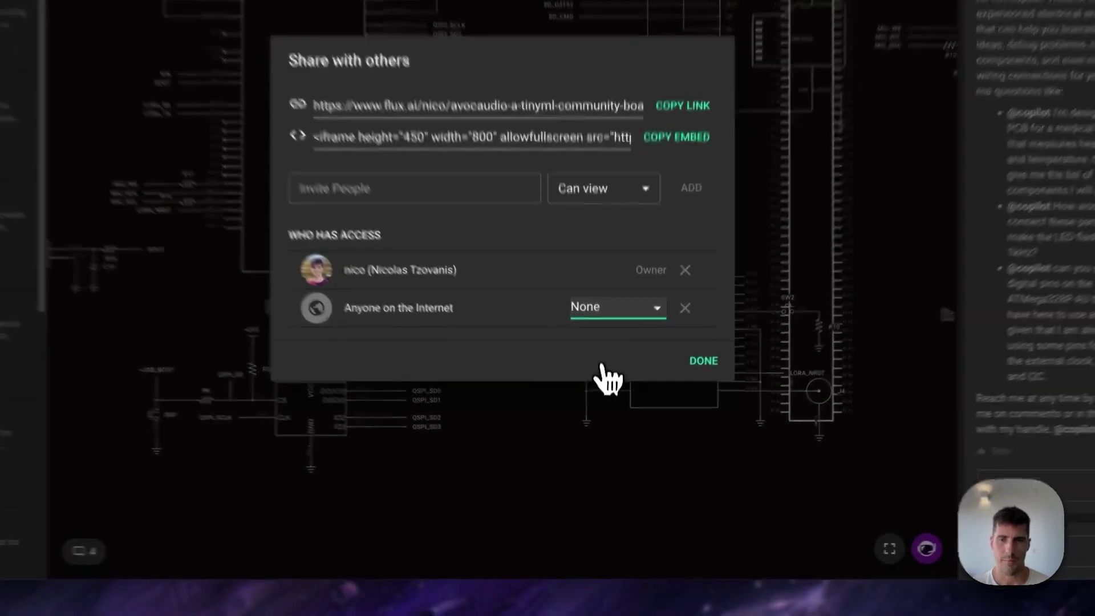
left_click(742, 495)
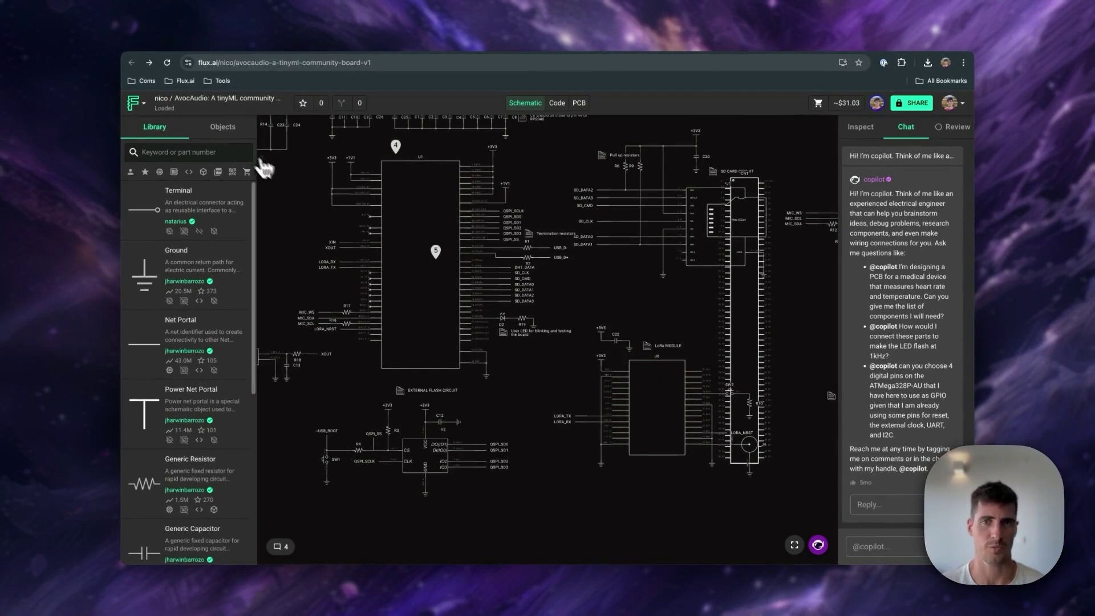
left_click(138, 104)
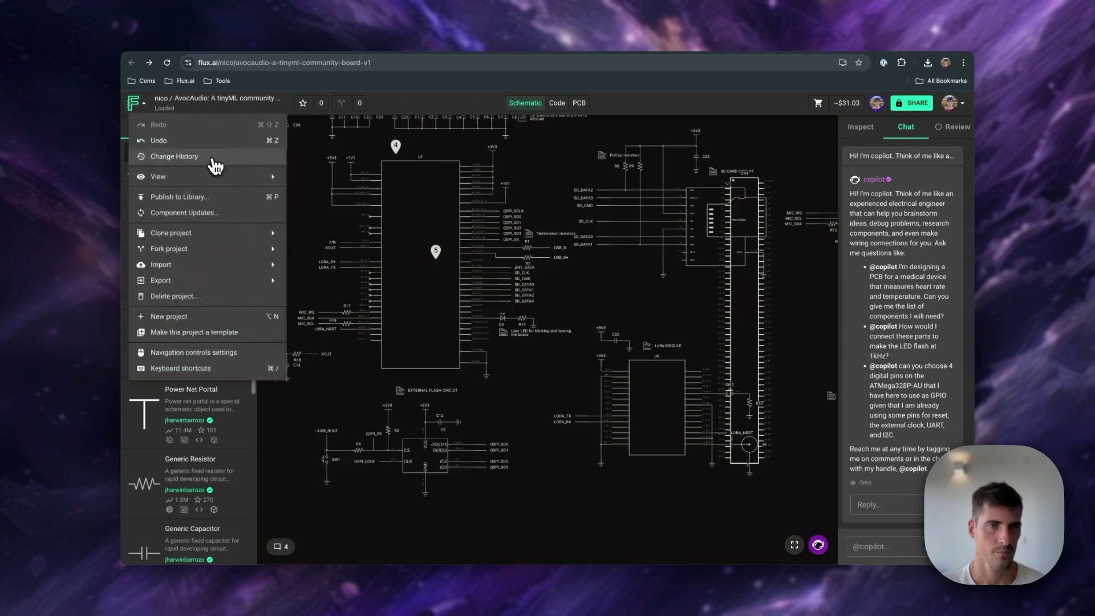
left_click(210, 161)
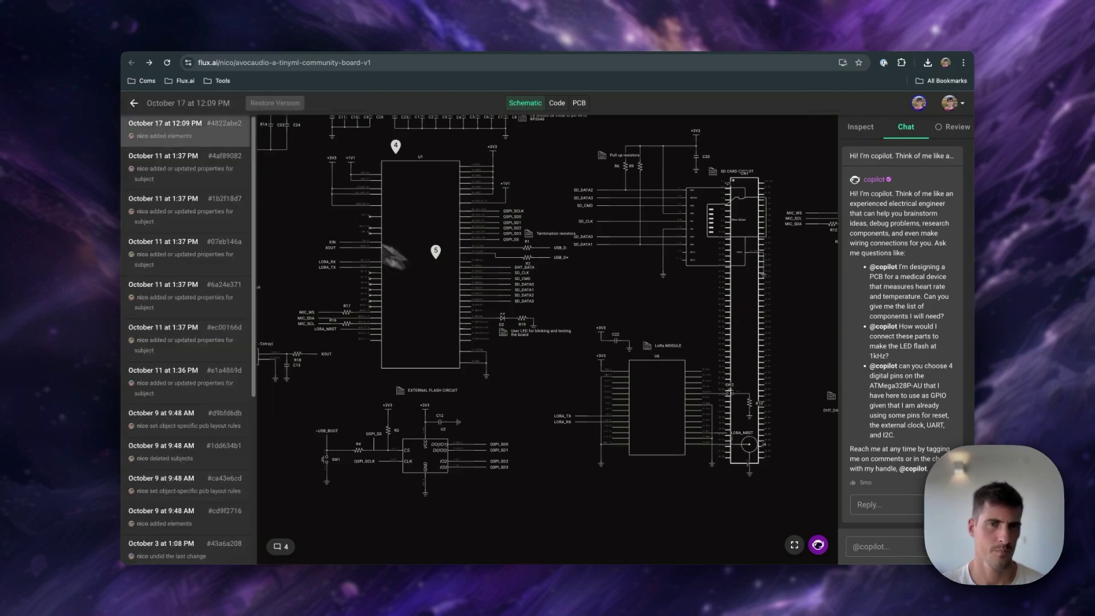
left_click_drag(255, 227, 354, 229)
scroll(280, 239, "down", 3)
left_click(290, 252)
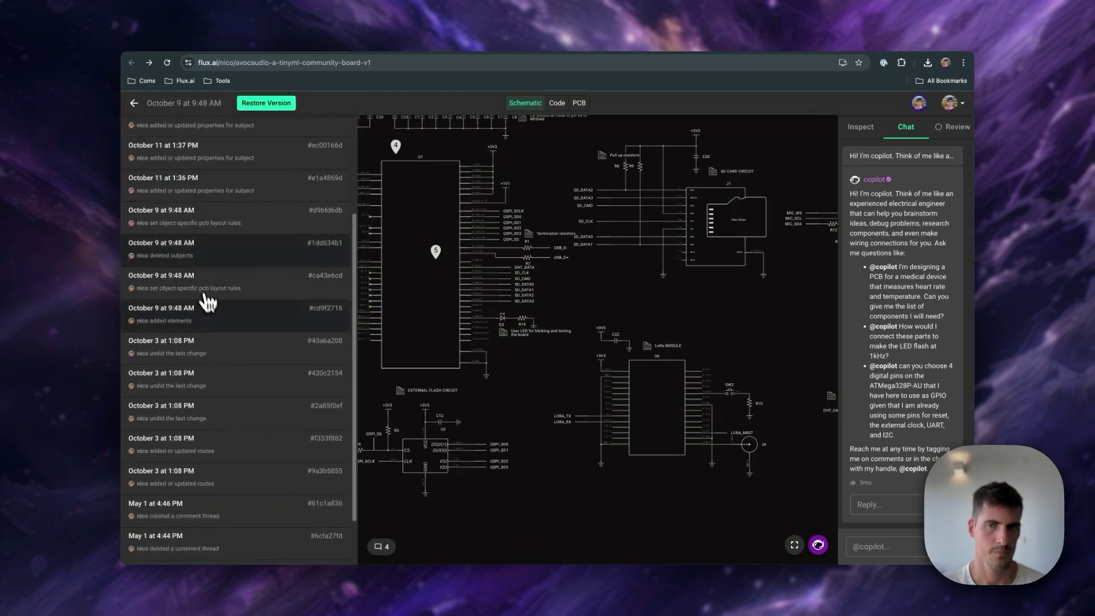
left_click(212, 316)
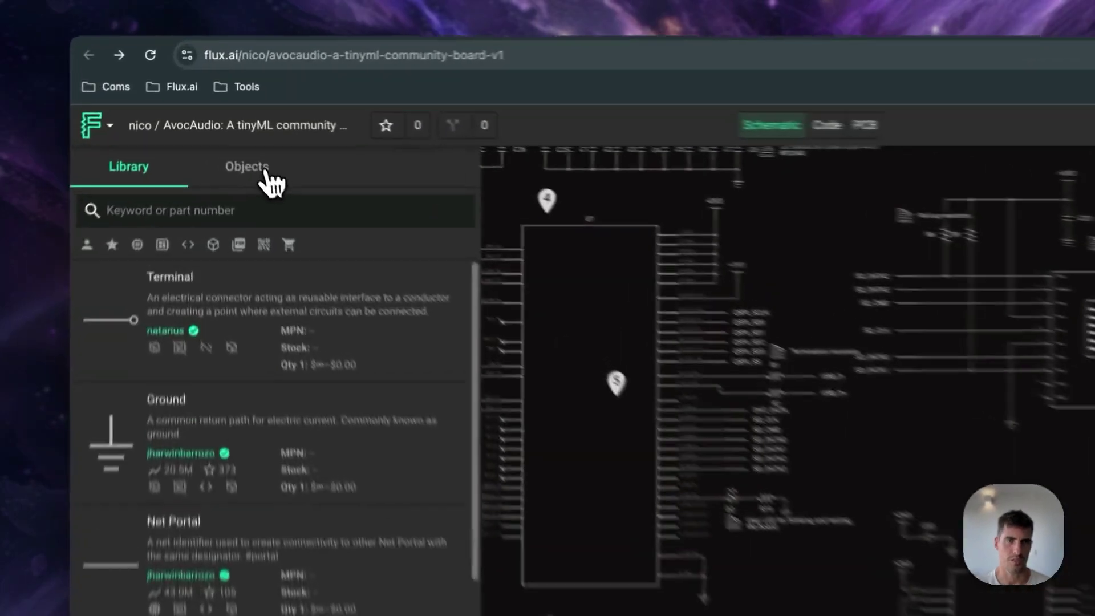
Show the design objects list and browse the board's project details in Inspect.
left_click(231, 131)
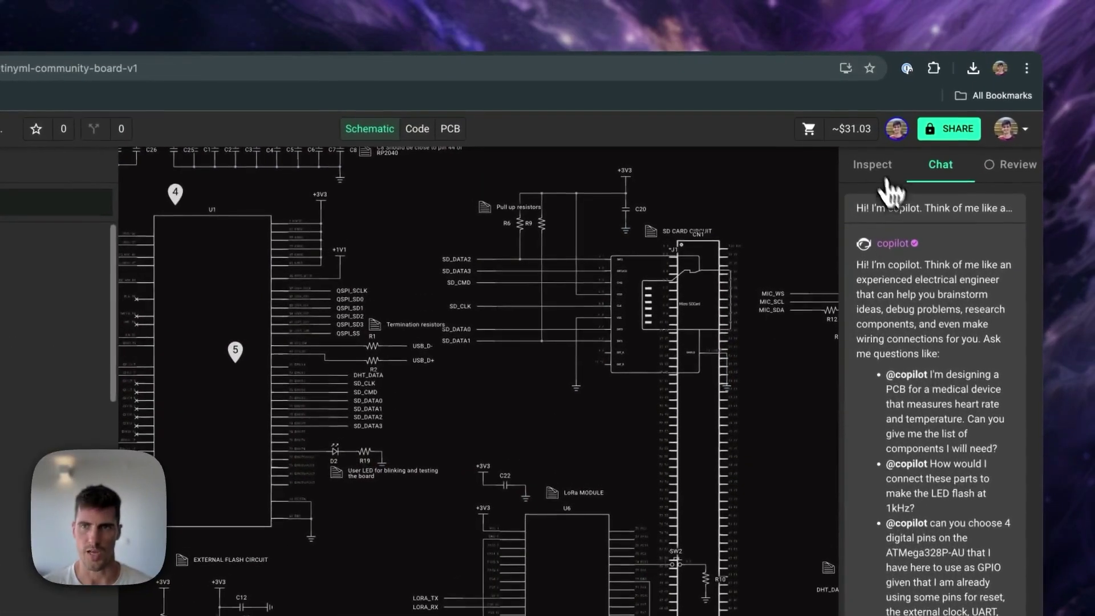
left_click(890, 119)
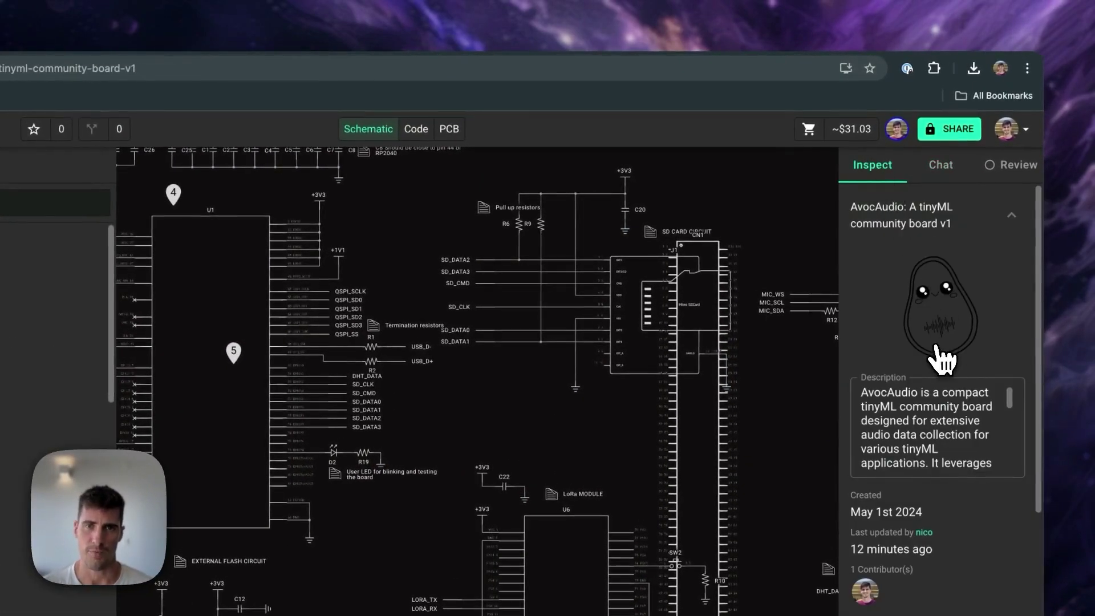
scroll(941, 354, "down", 1)
scroll(941, 359, "down", 2)
scroll(942, 359, "down", 5)
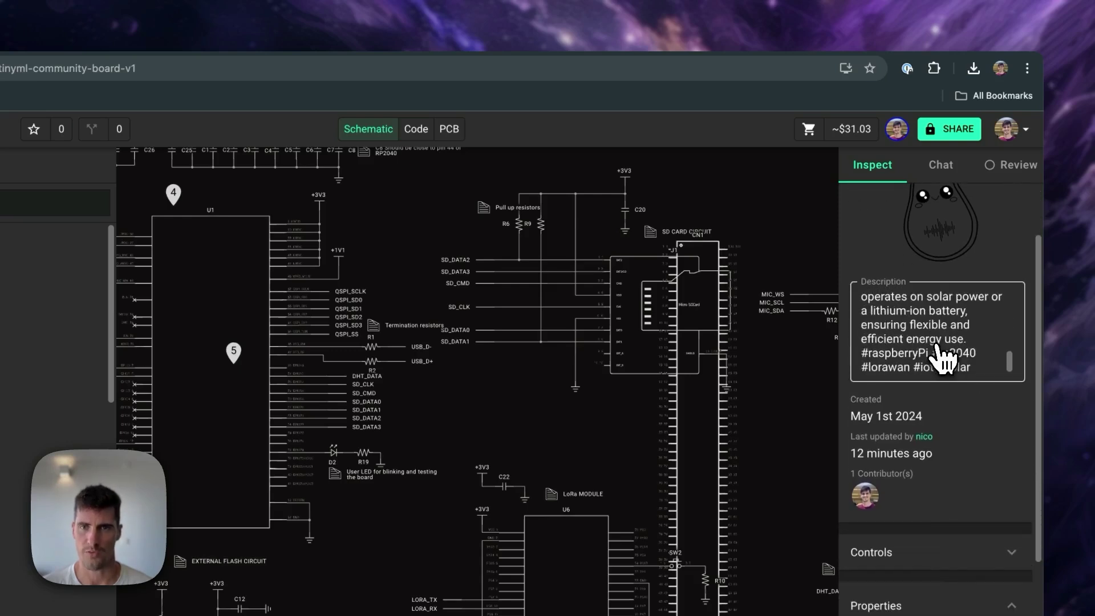
scroll(950, 468, "down", 8)
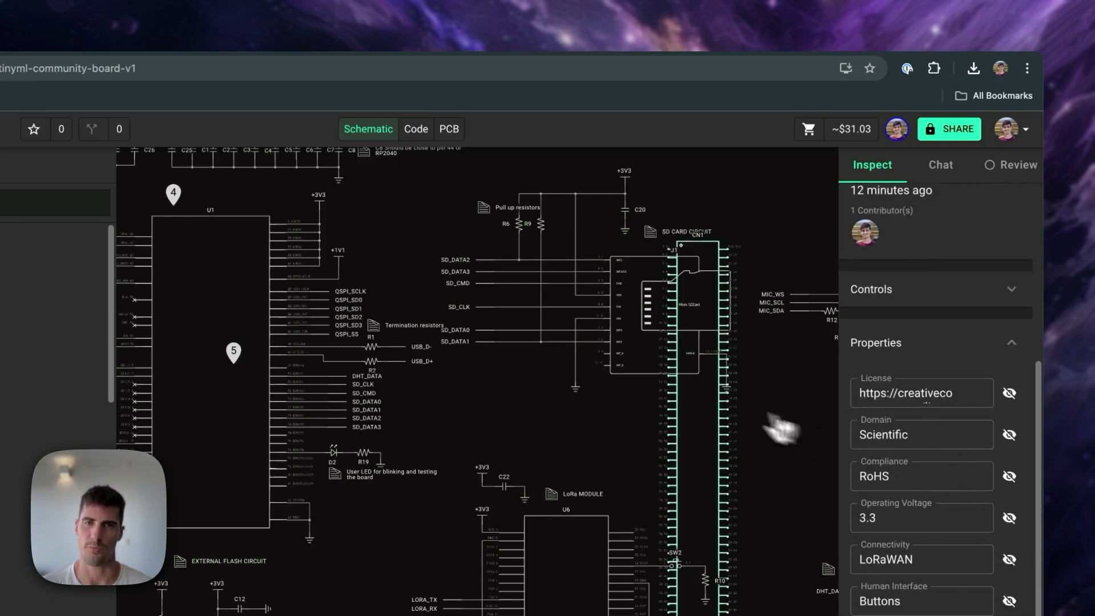
Select connector CN1 and review its details.
left_click(720, 399)
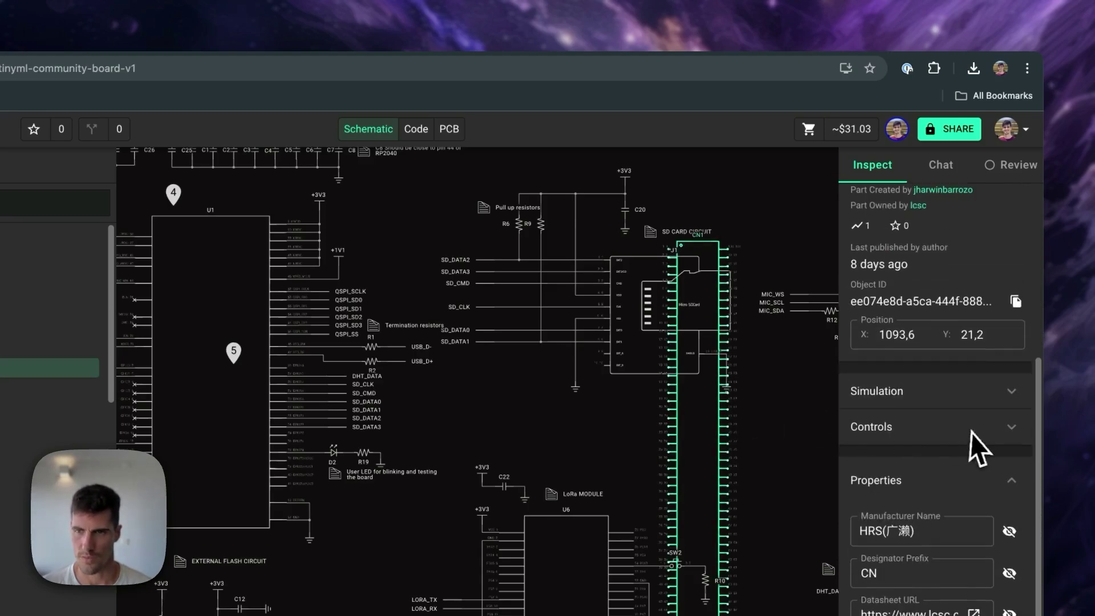
scroll(973, 497, "down", 2)
scroll(974, 495, "down", 2)
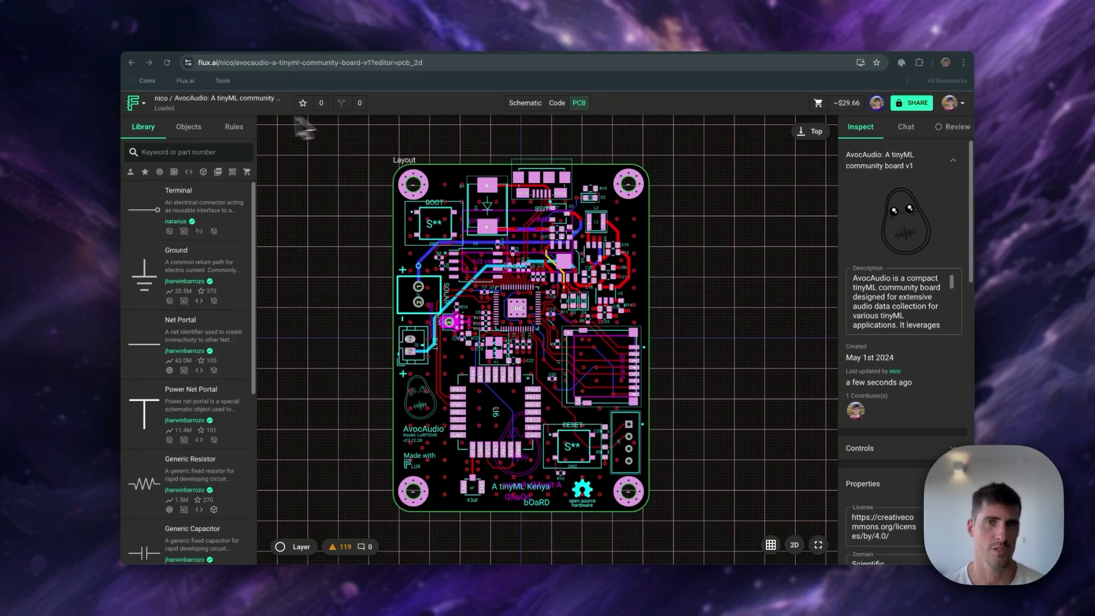
Review the board's layout rulesets and select the top-left mounting hole.
left_click(234, 136)
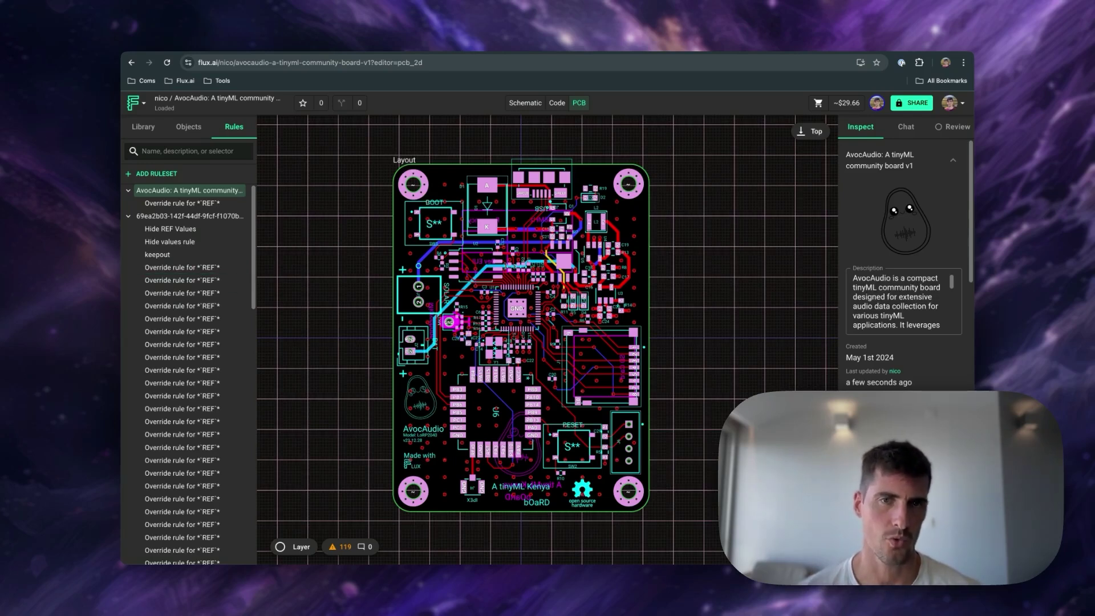
left_click(412, 186)
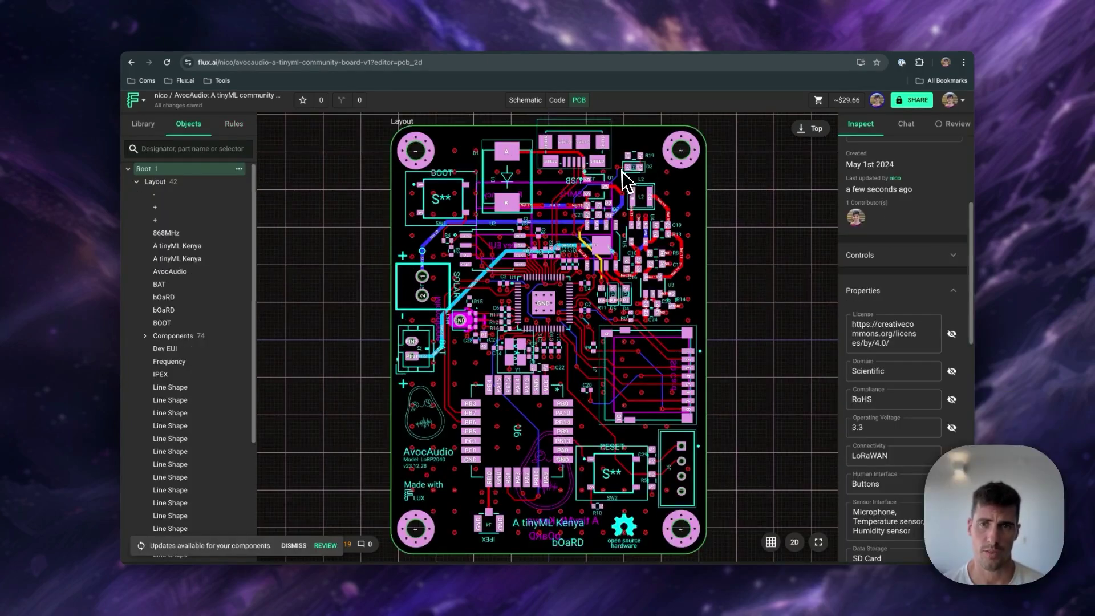
Change the Net 37 trace beside D2 from 150um to 200um width.
scroll(621, 171, "up", 10)
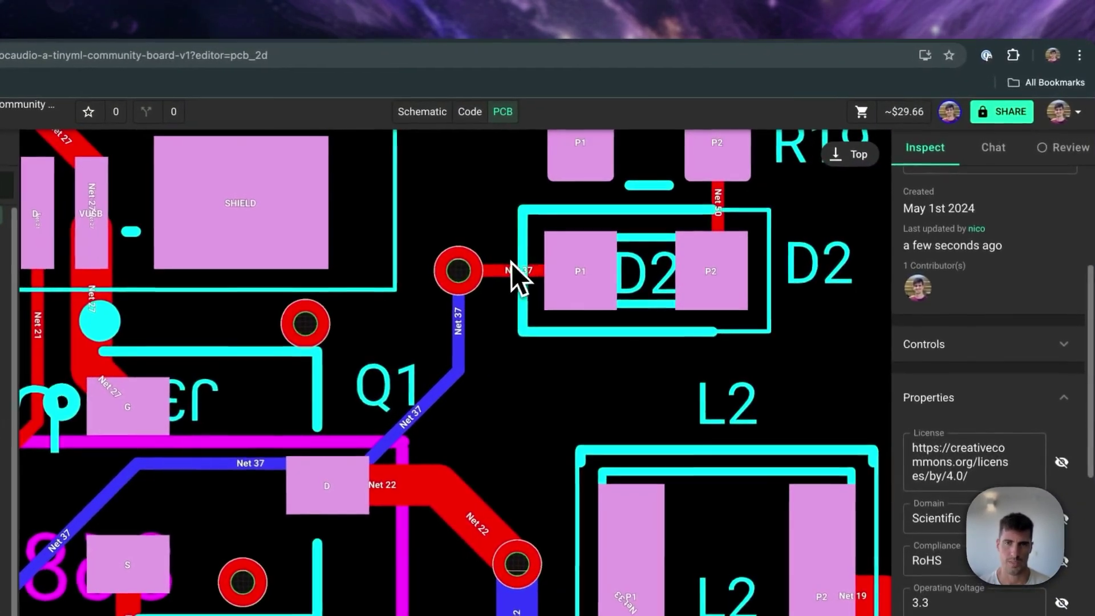
left_click(624, 164)
left_click_drag(579, 272, 710, 272)
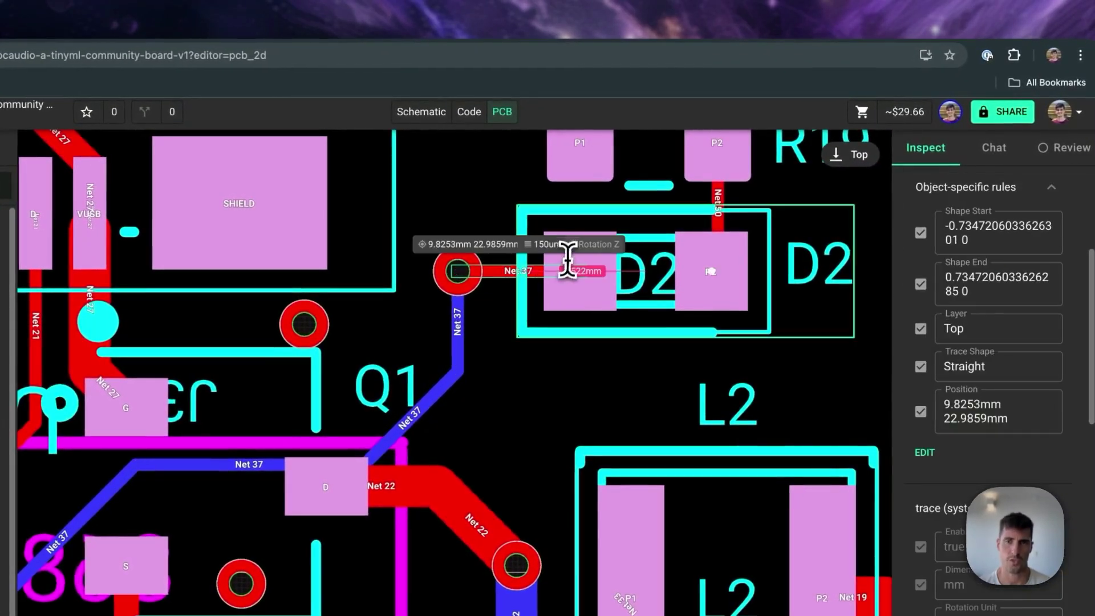
double_click(548, 244)
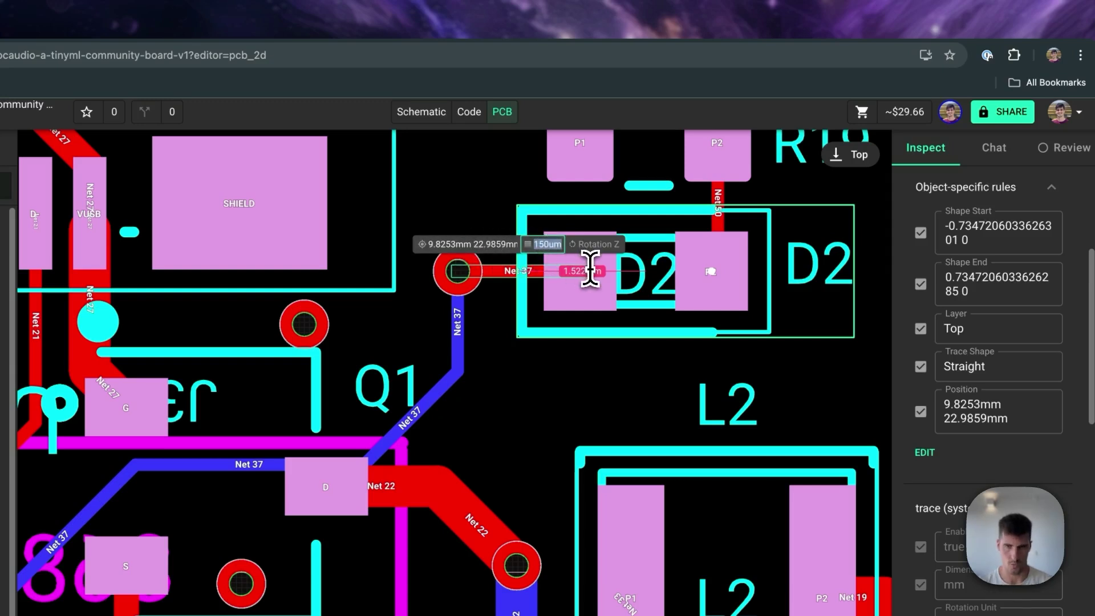
type("200um")
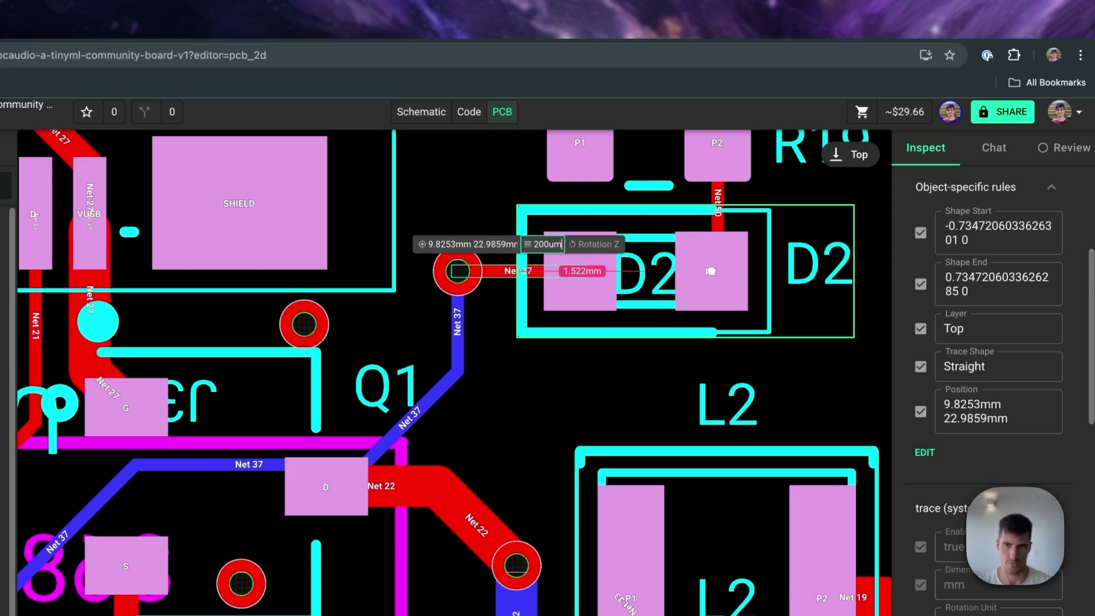
key("Return")
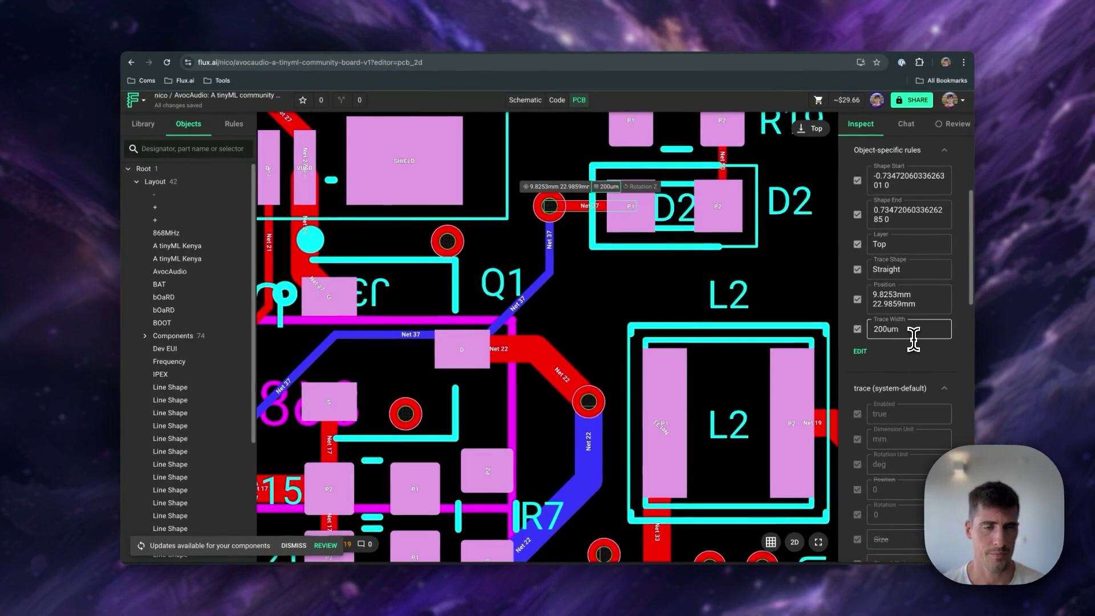
Give Net 37 an object-specific Trace Width rule of 300um, replacing the 10mil default.
scroll(174, 319, "down", 10)
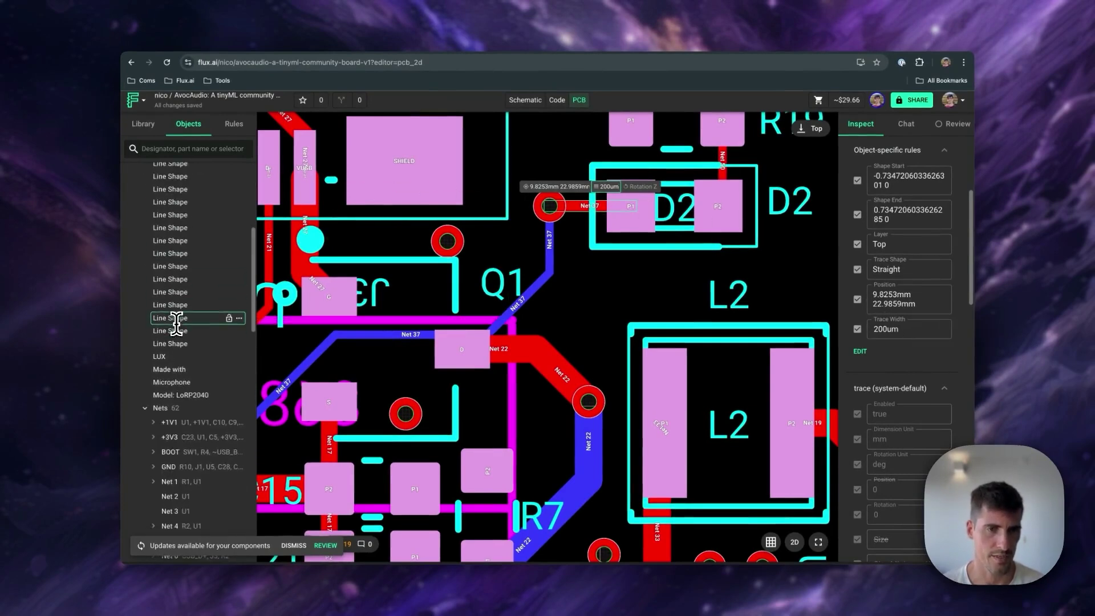
scroll(176, 323, "down", 15)
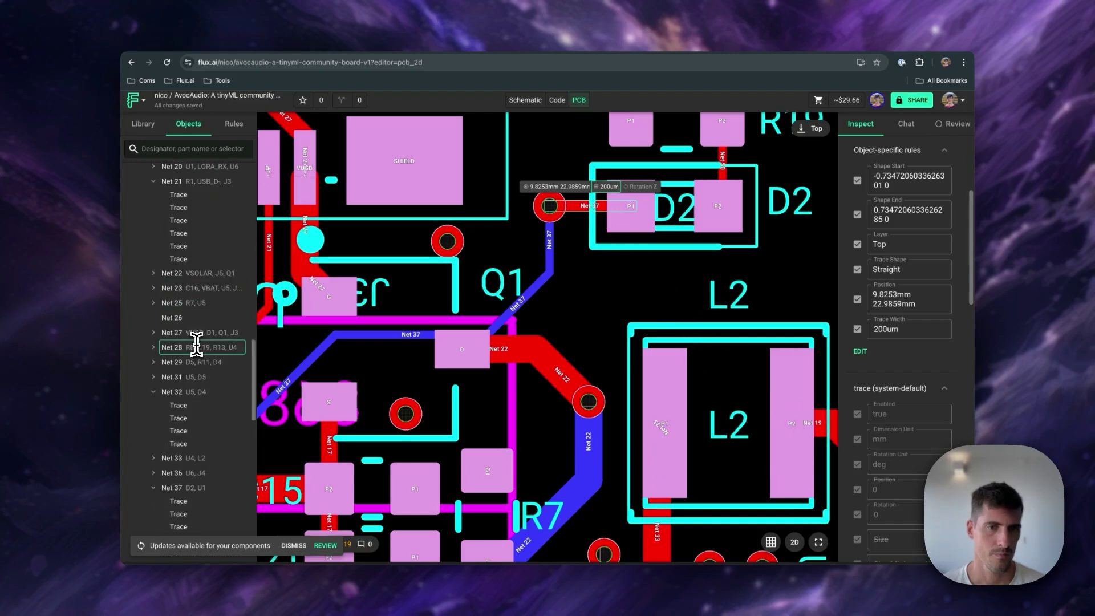
scroll(189, 331, "down", 5)
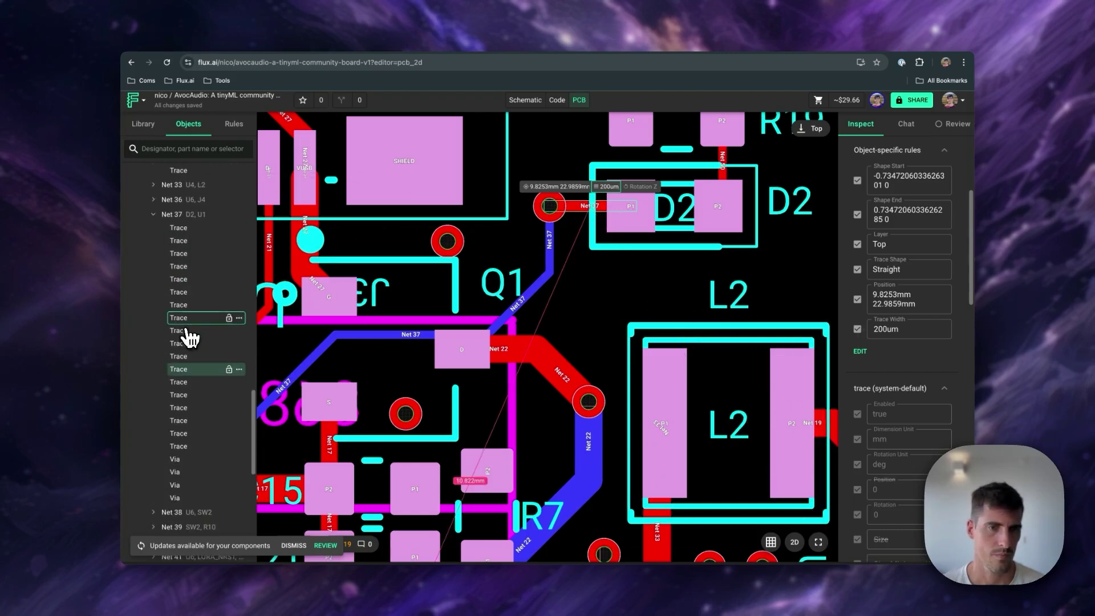
left_click(194, 229)
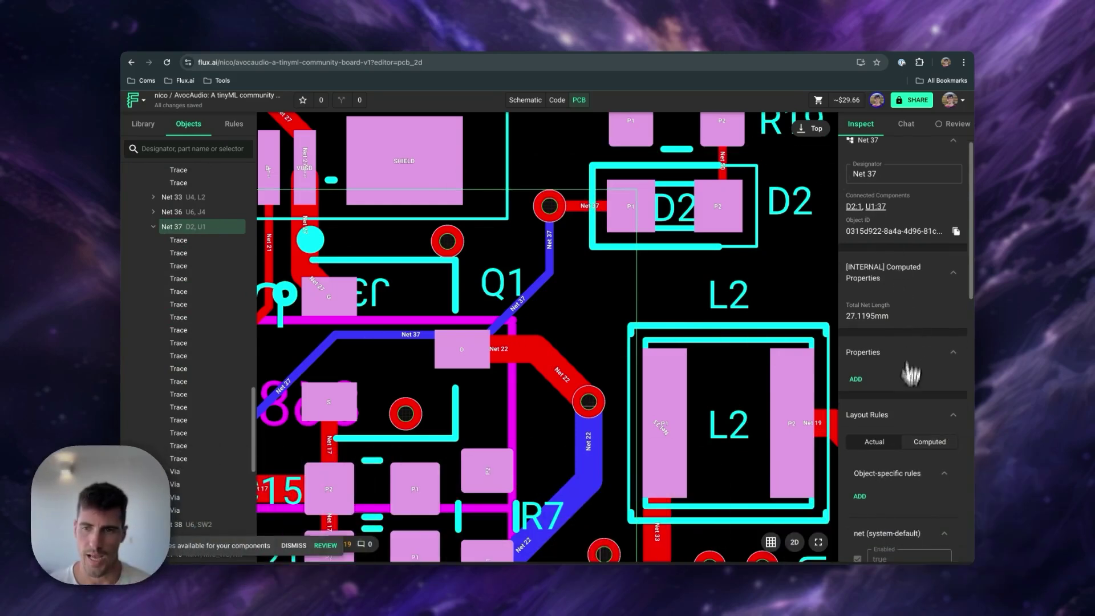
left_click(859, 507)
type("trace")
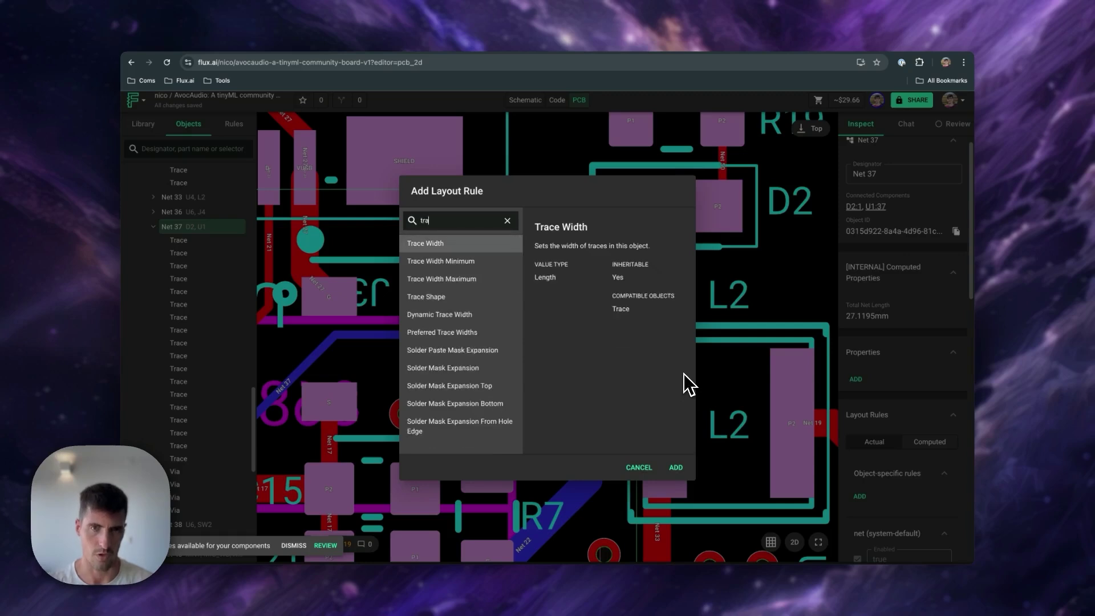
left_click(677, 467)
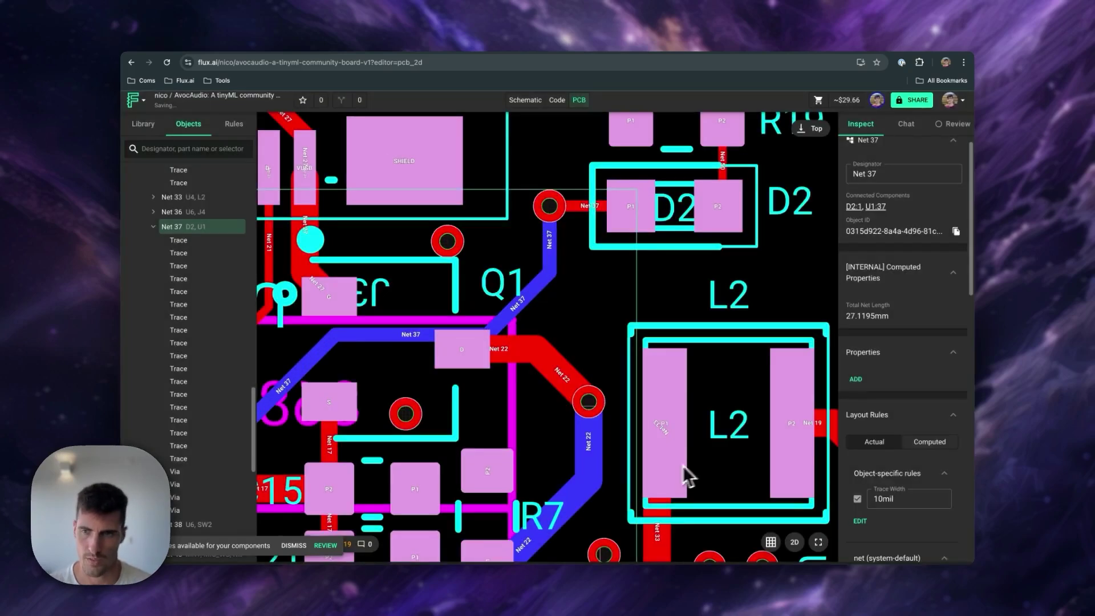
left_click(899, 496)
type("300um")
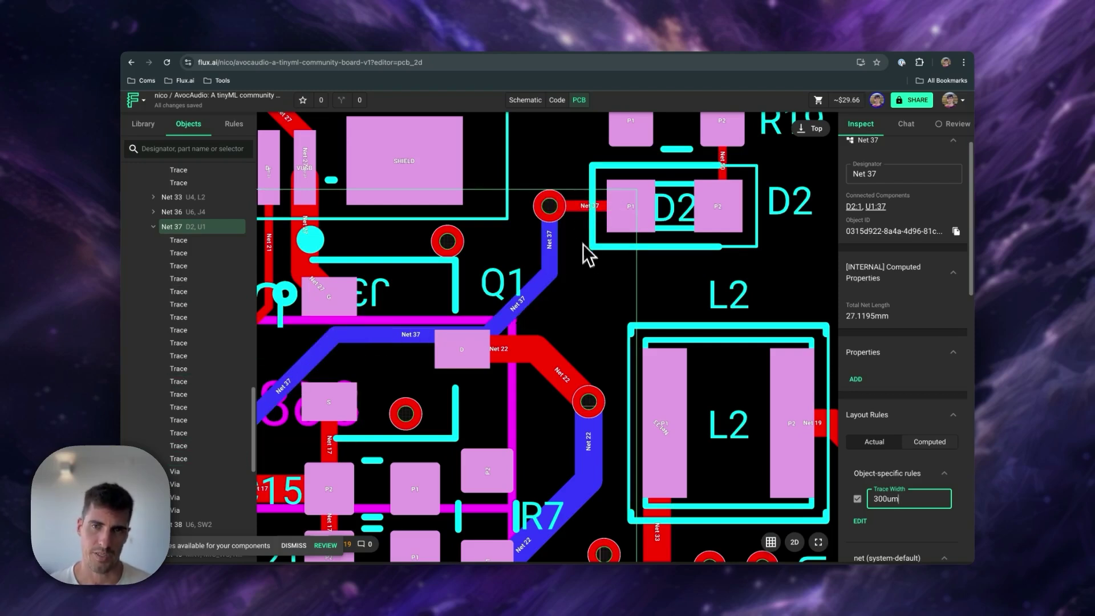
left_click(584, 208)
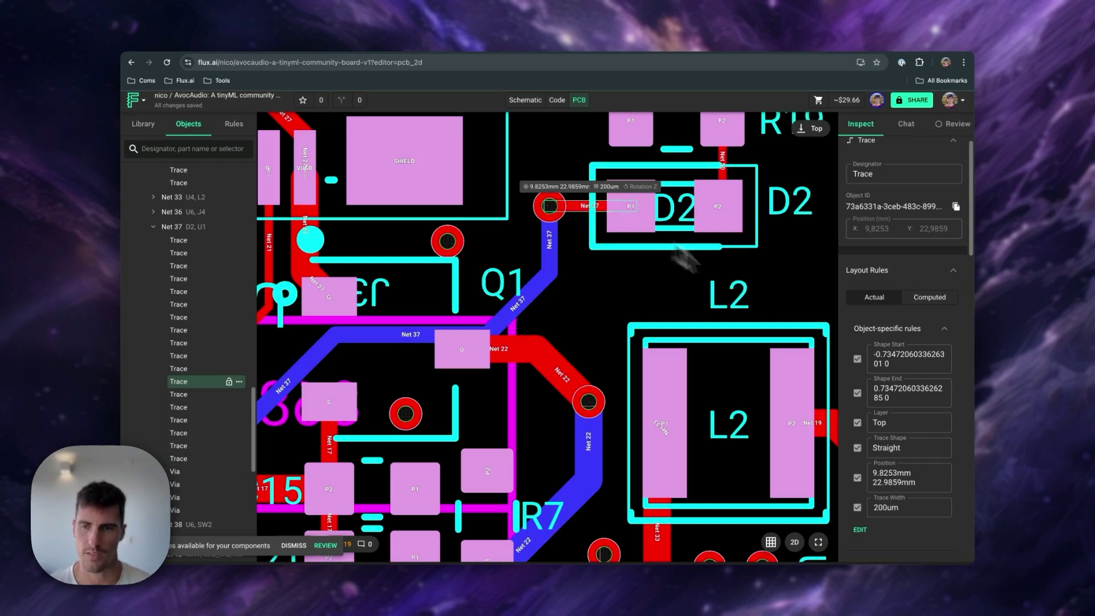
left_click(858, 508)
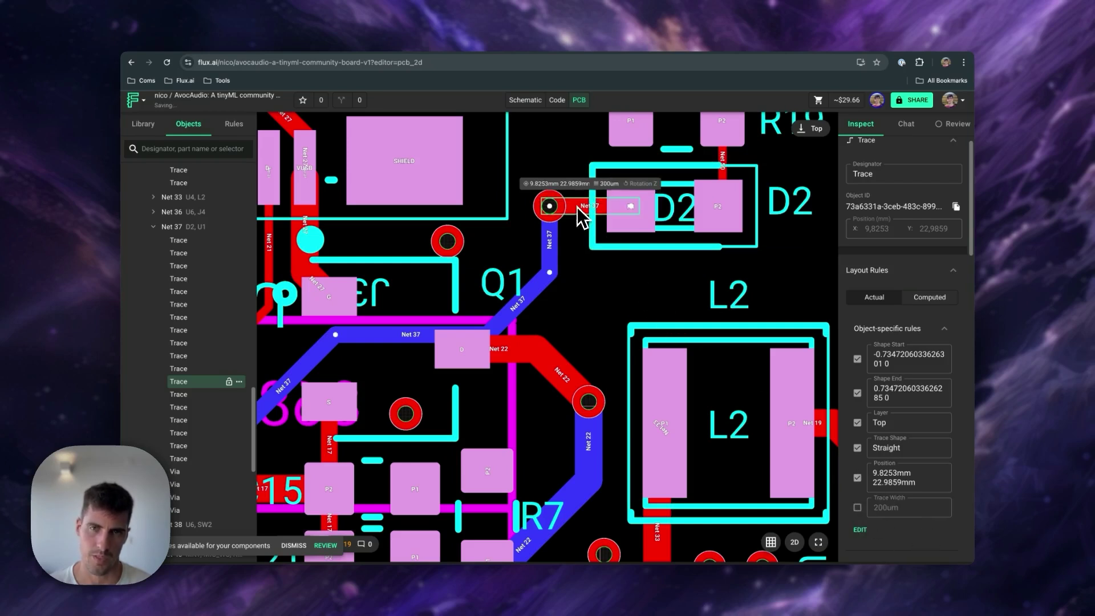
left_click(586, 231)
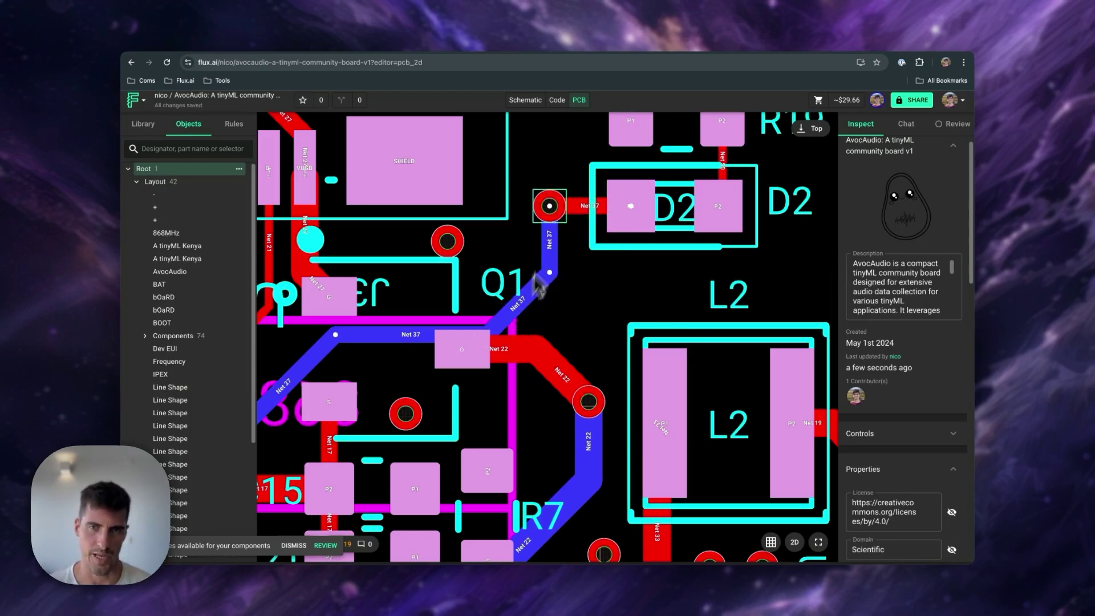
left_click(592, 306)
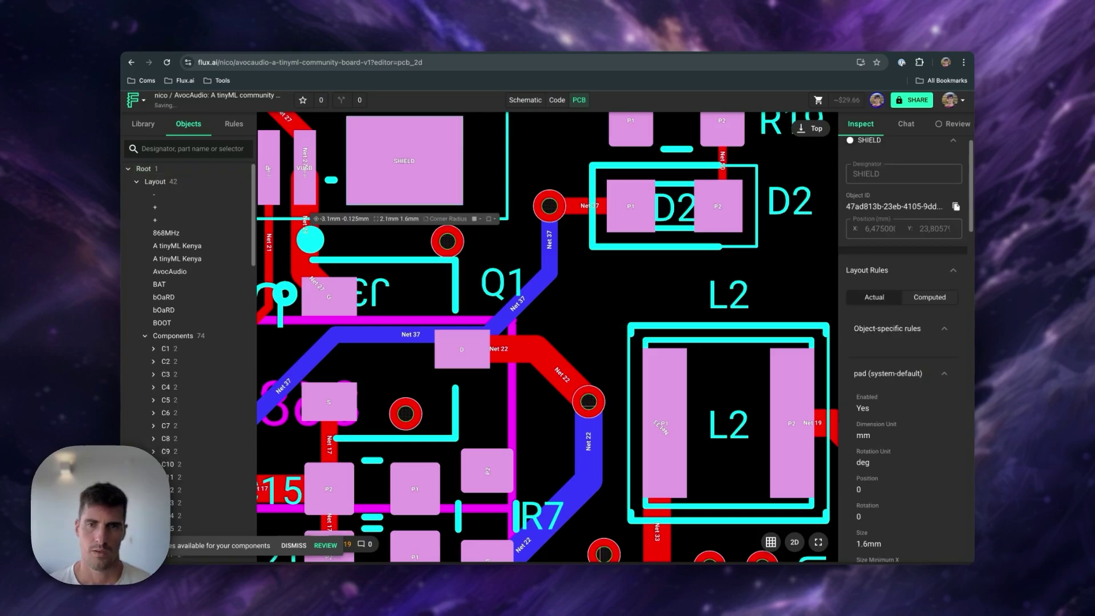
left_click(628, 309)
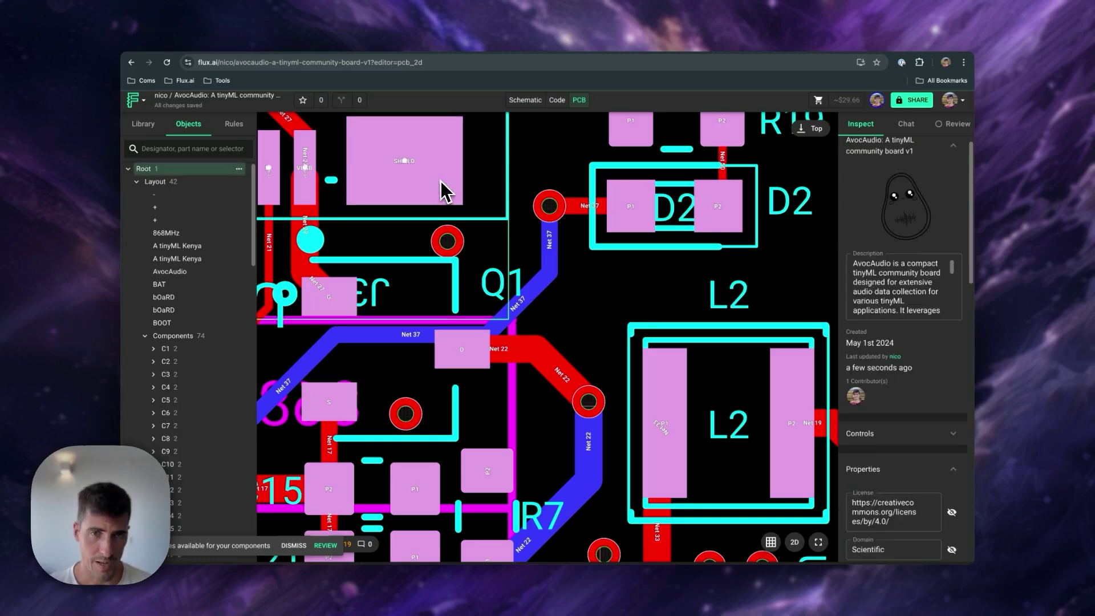
Select the 42mm × 57mm board layout and keep its JLC7628 4 Layer stackup.
scroll(496, 302, "down", 10)
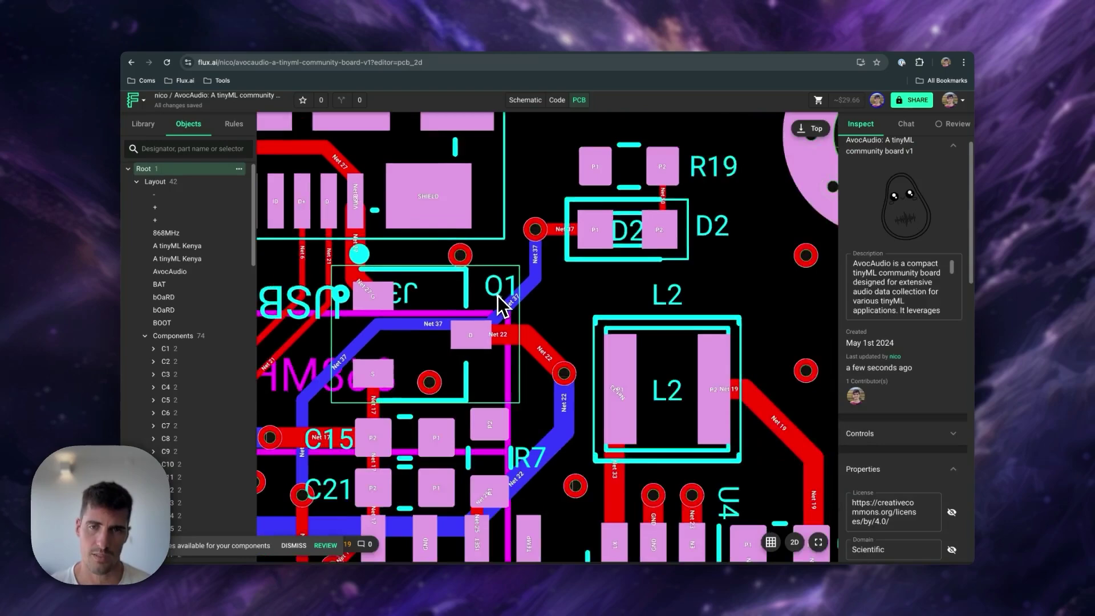
scroll(428, 159, "left", 5)
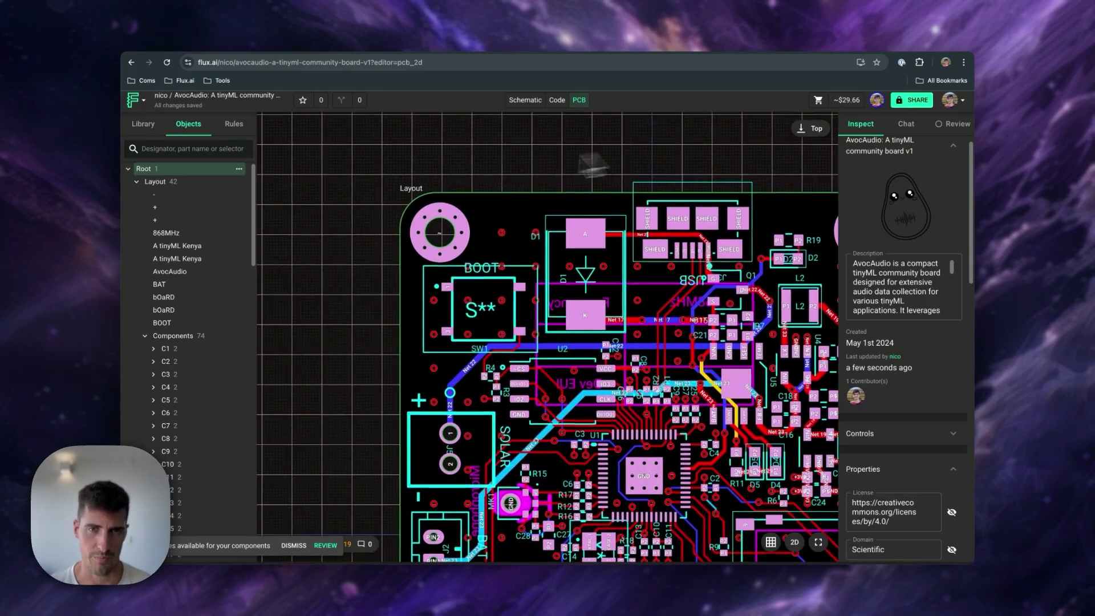
left_click(412, 193)
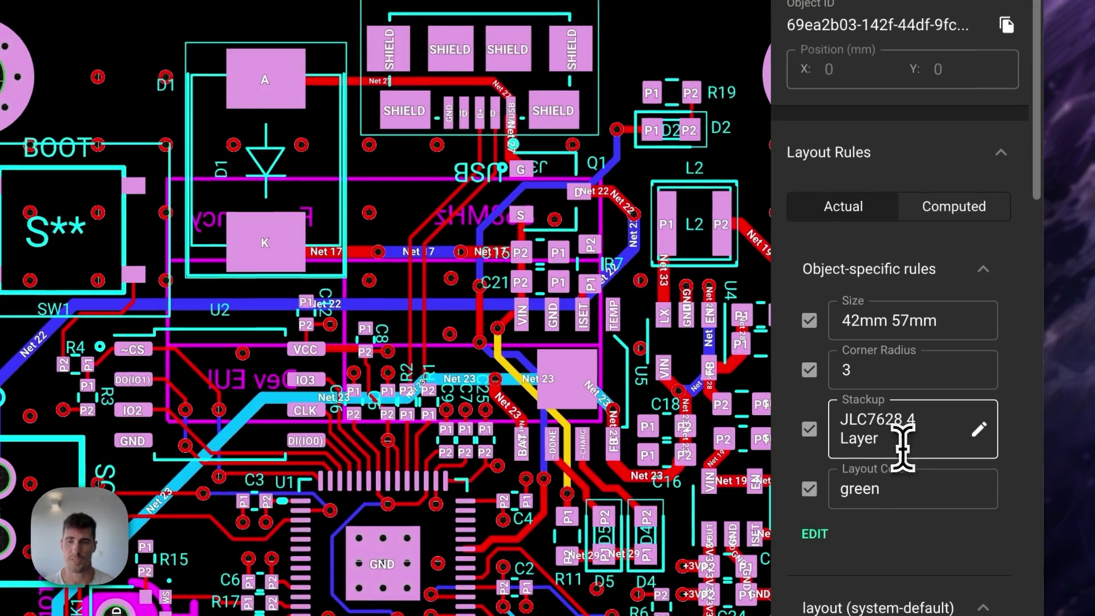
left_click(895, 440)
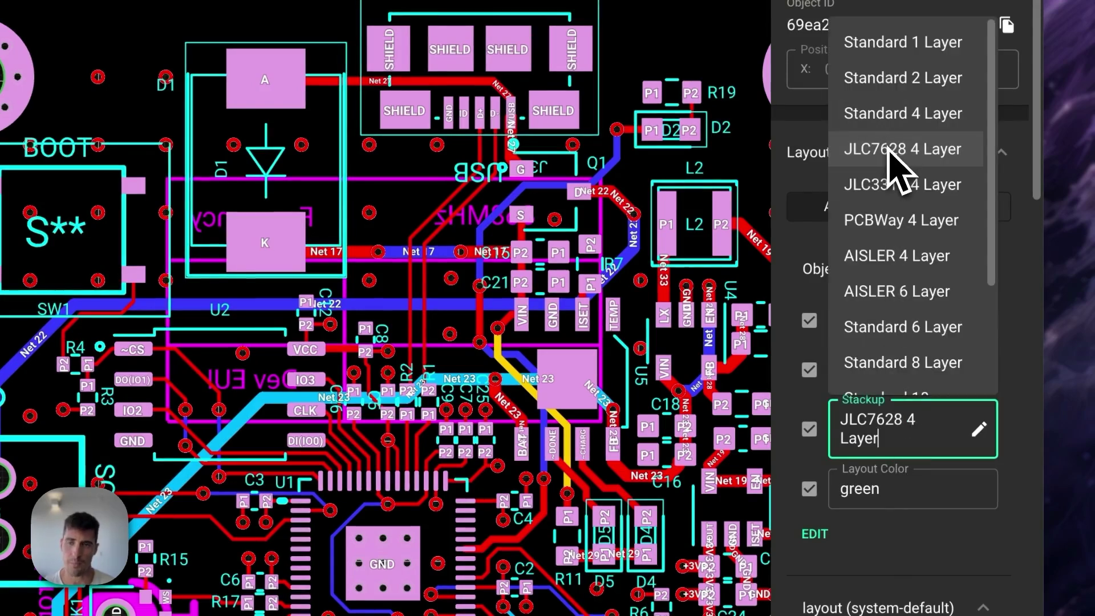
left_click(1032, 514)
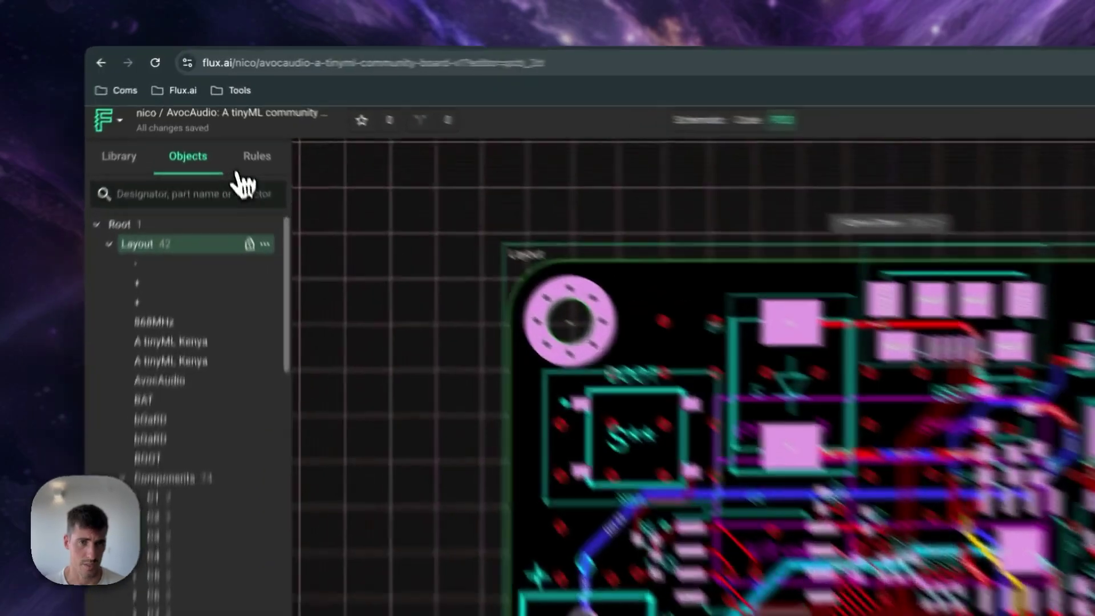
Add a ruleset in the Rules tab and enter 'trace' as its selection criteria.
left_click(234, 124)
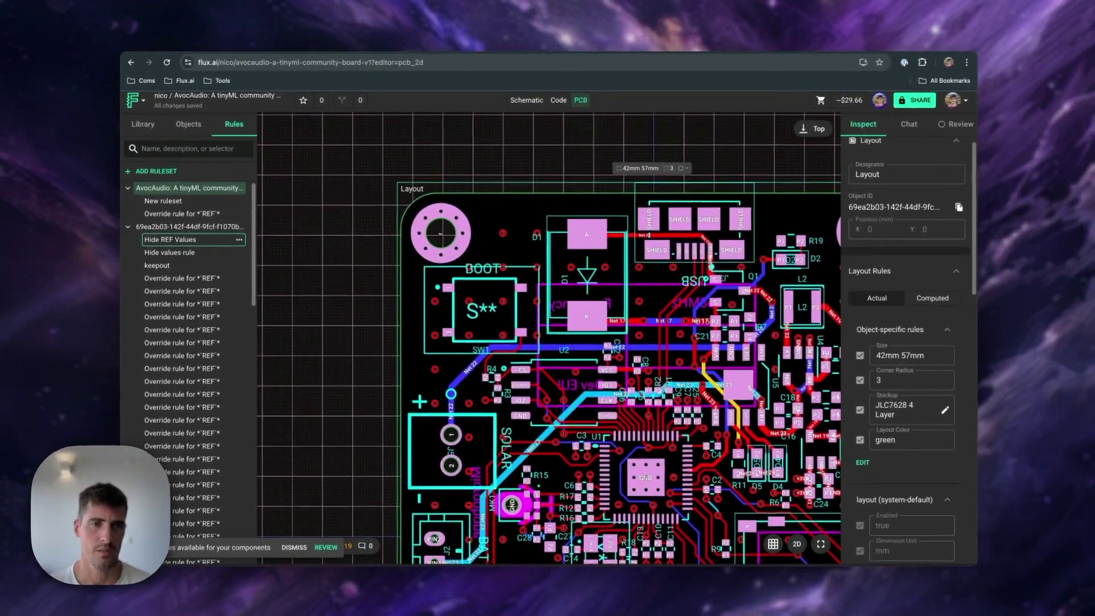
left_click(159, 174)
left_click(174, 201)
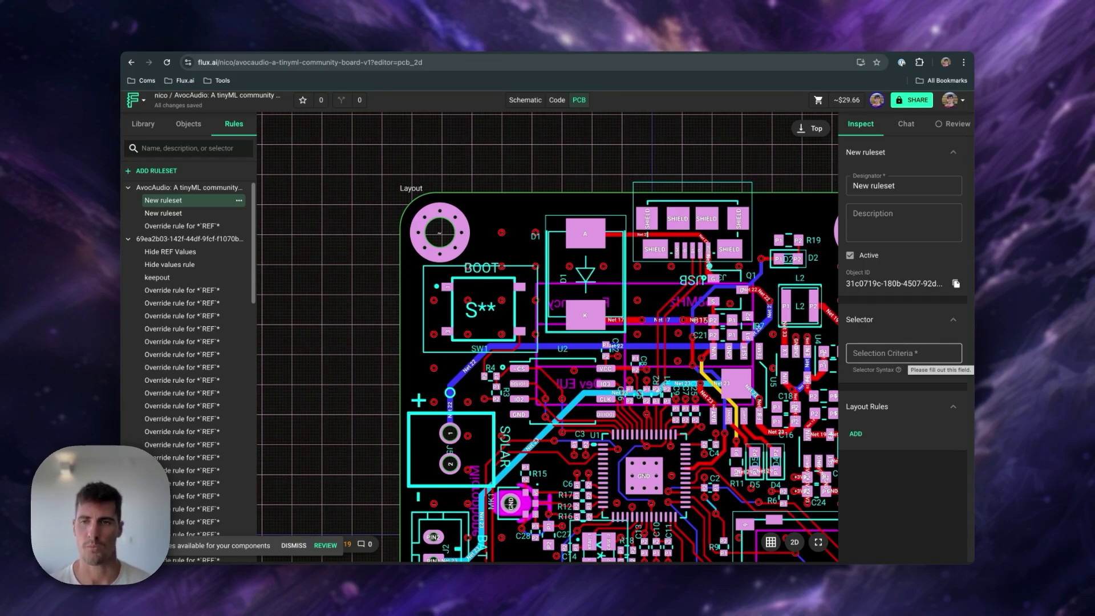
left_click(904, 354)
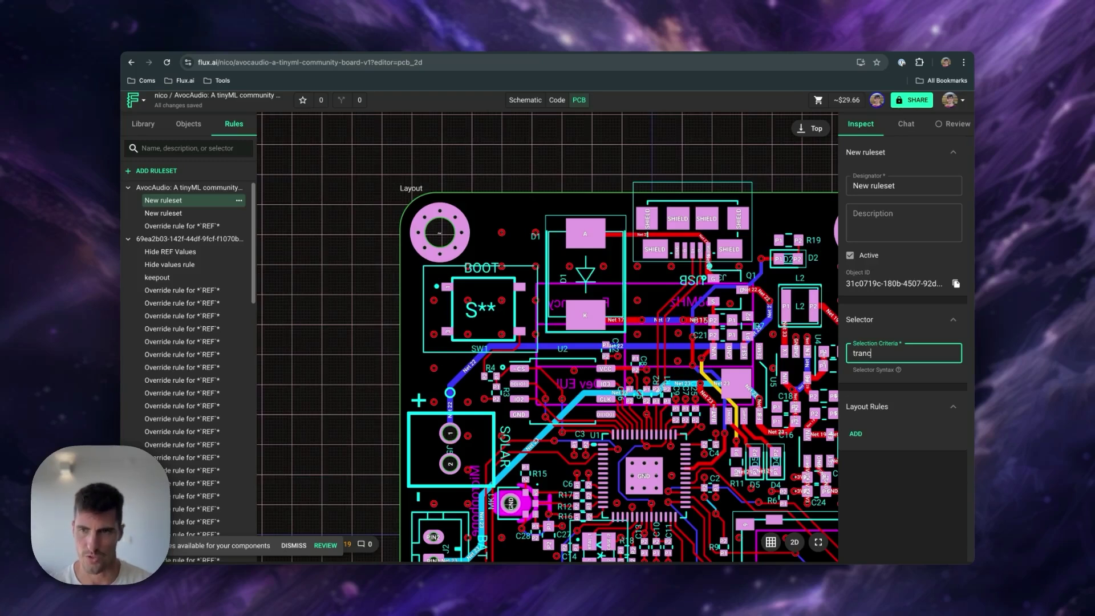
type("trace")
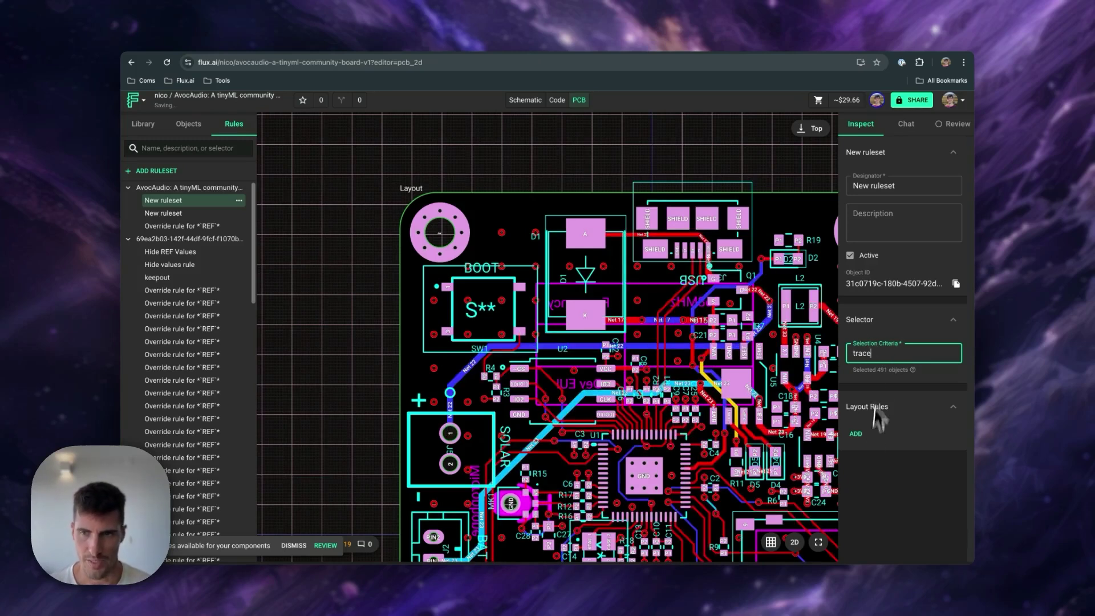
Add a Trace Width layout rule to the trace ruleset and set it to 500um.
left_click(876, 439)
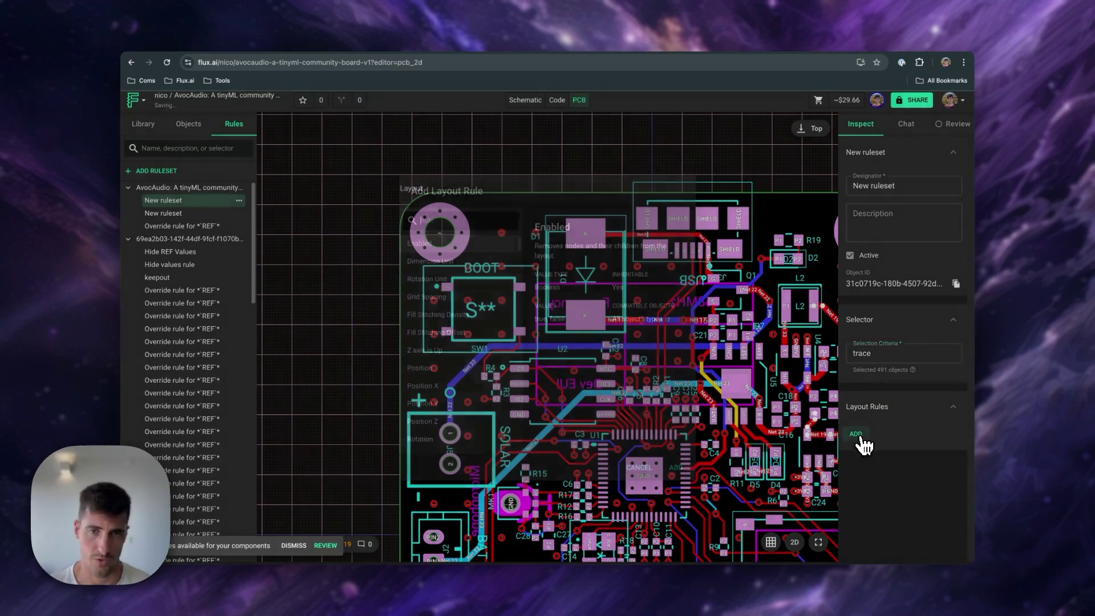
type("trace")
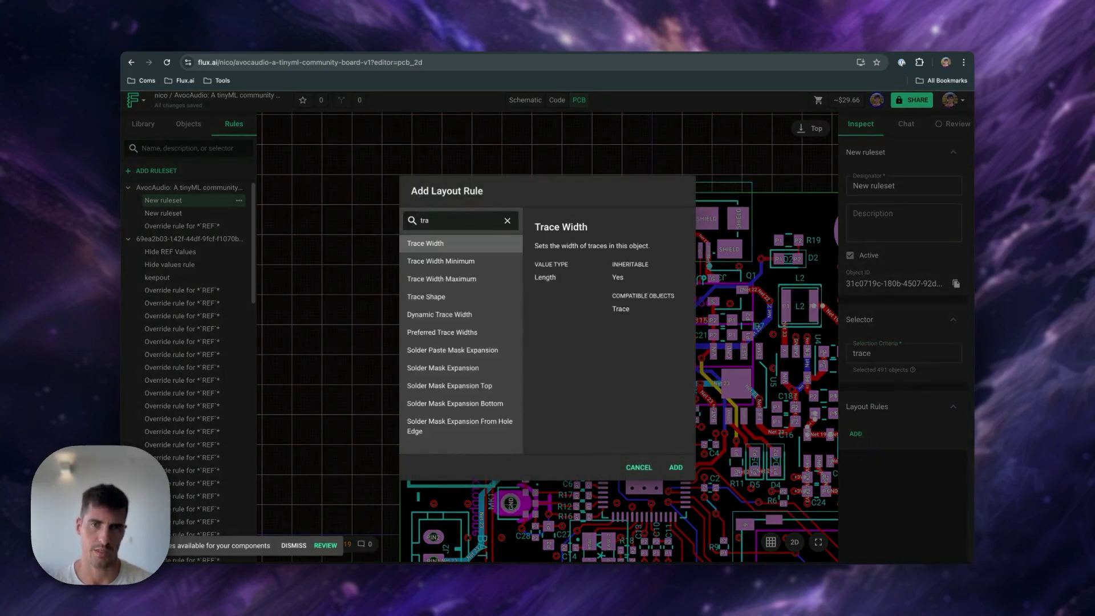
left_click(678, 468)
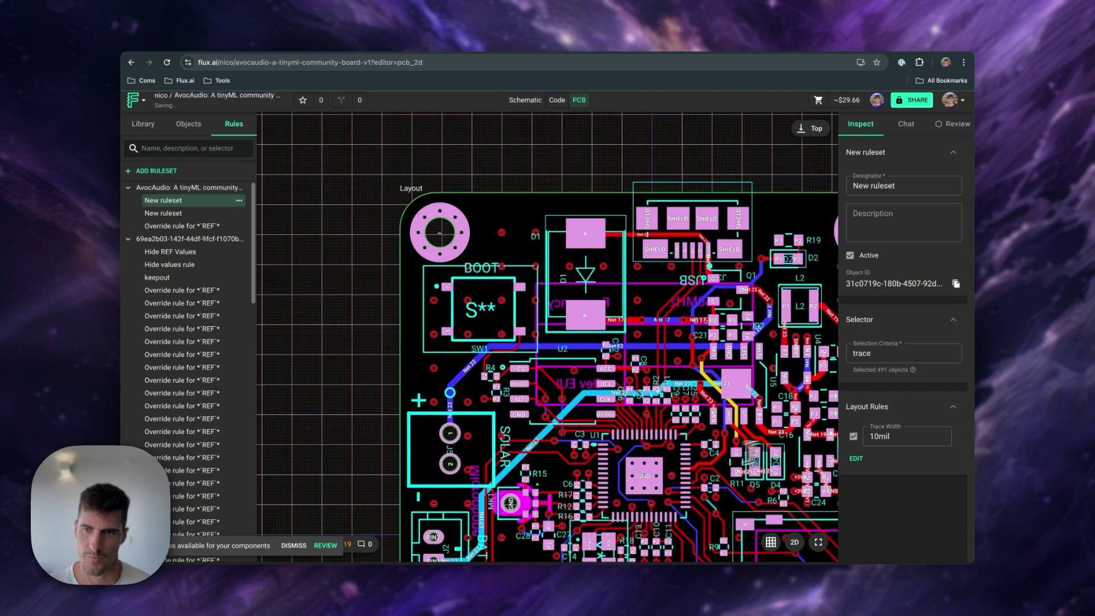
double_click(890, 436)
type("500um")
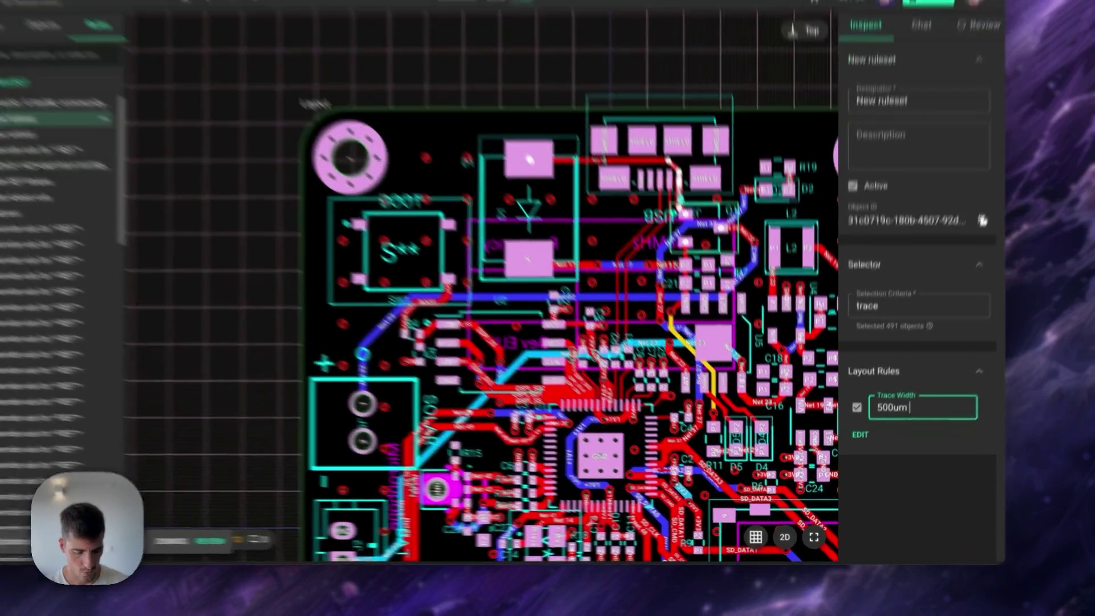
Make the Trace Width value '500um !important' and apply it.
type("!important")
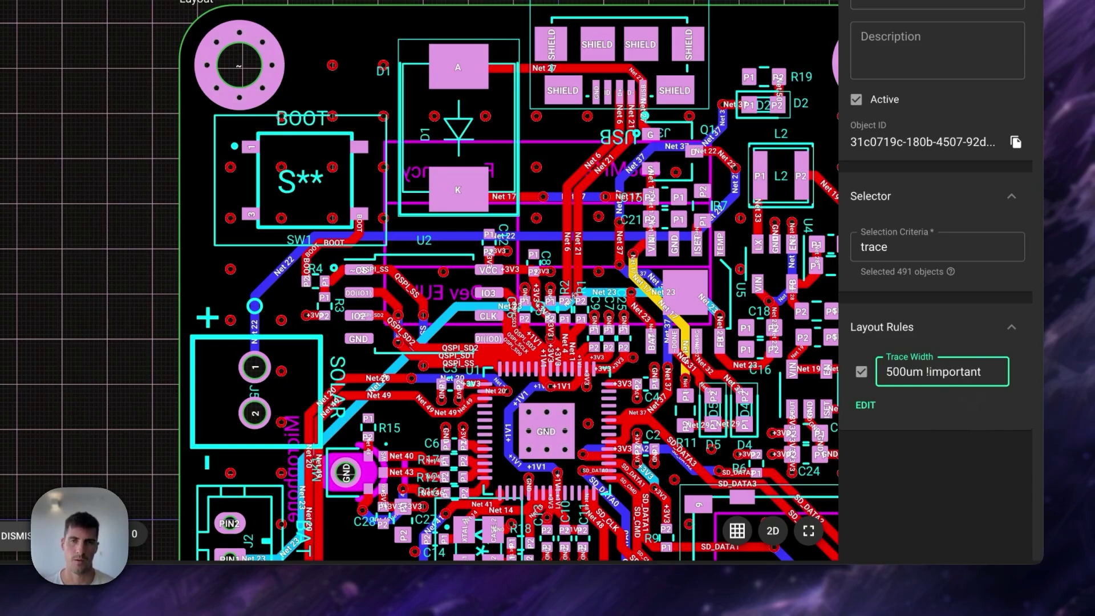
left_click(980, 327)
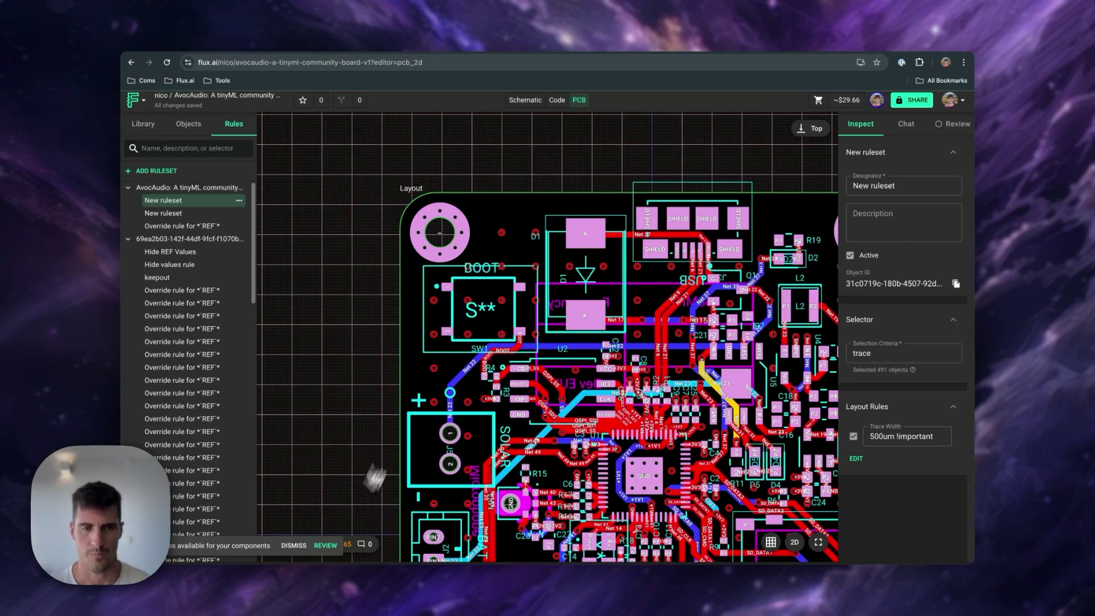
Show the Top Copper layer's copper fill from the Layer list.
left_click(293, 546)
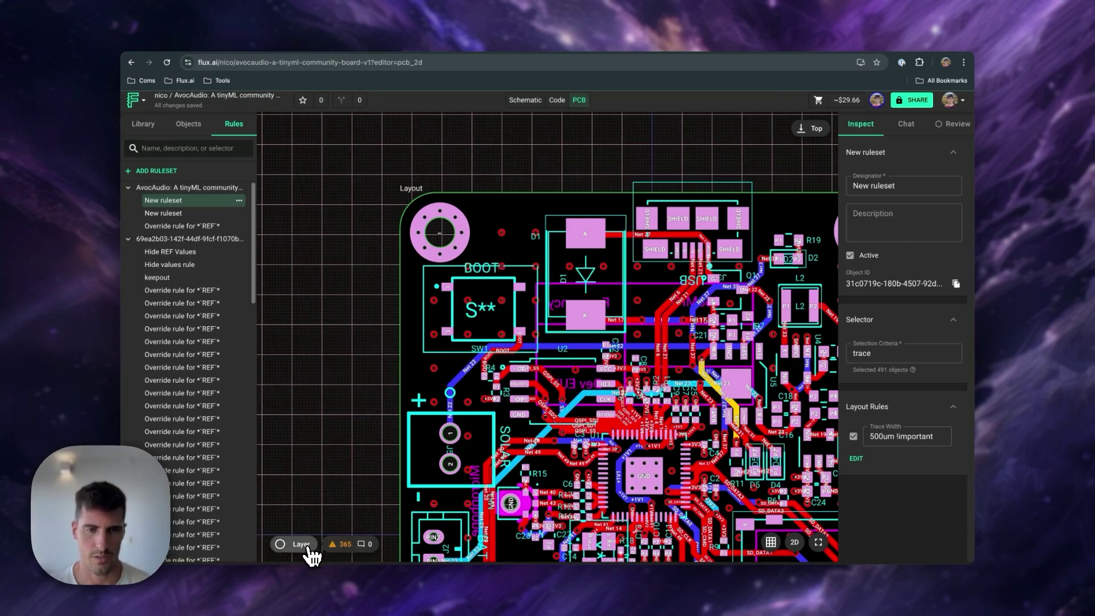
mouse_move(311, 554)
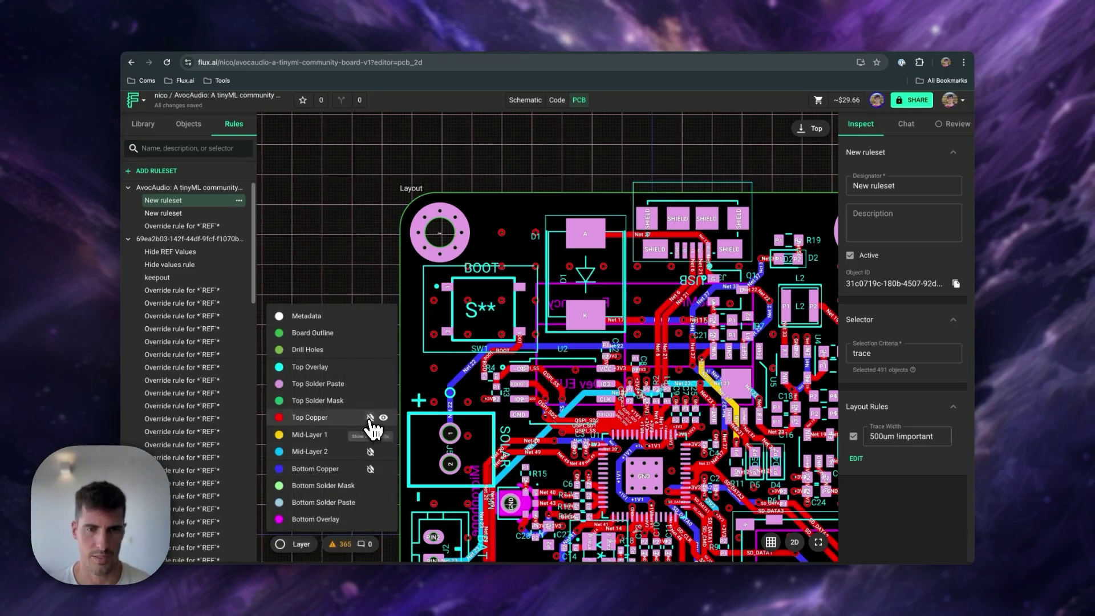
left_click(371, 419)
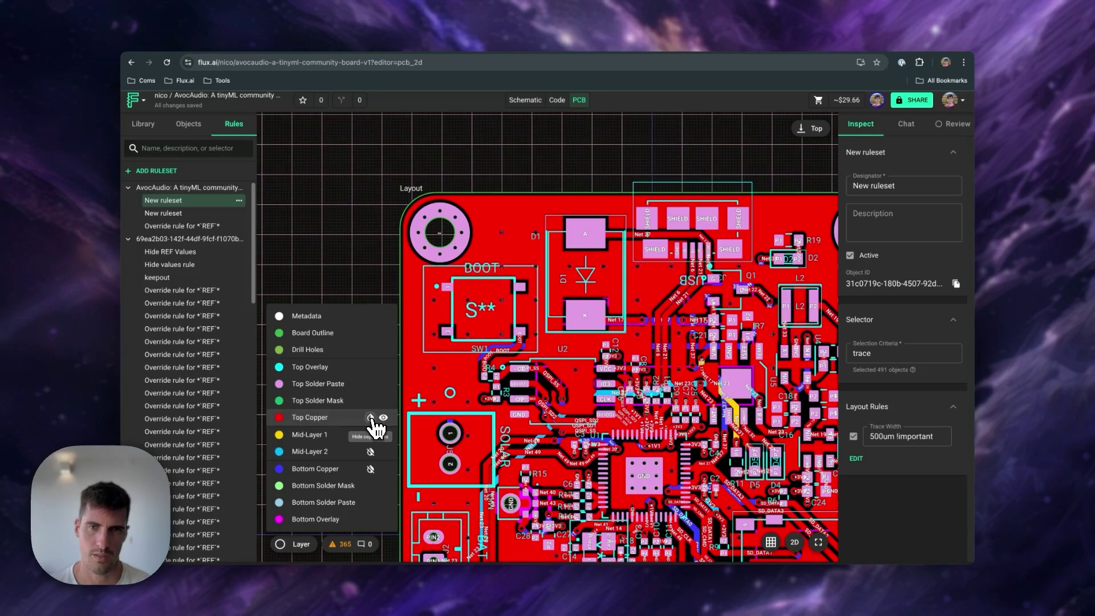